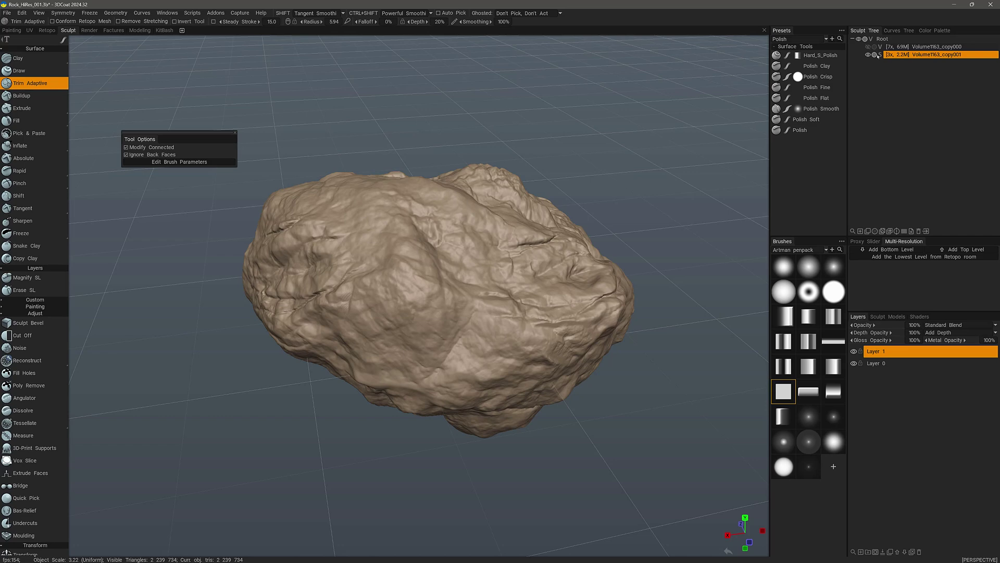
{"action": "mouse_move", "coordinate": [887, 54]}
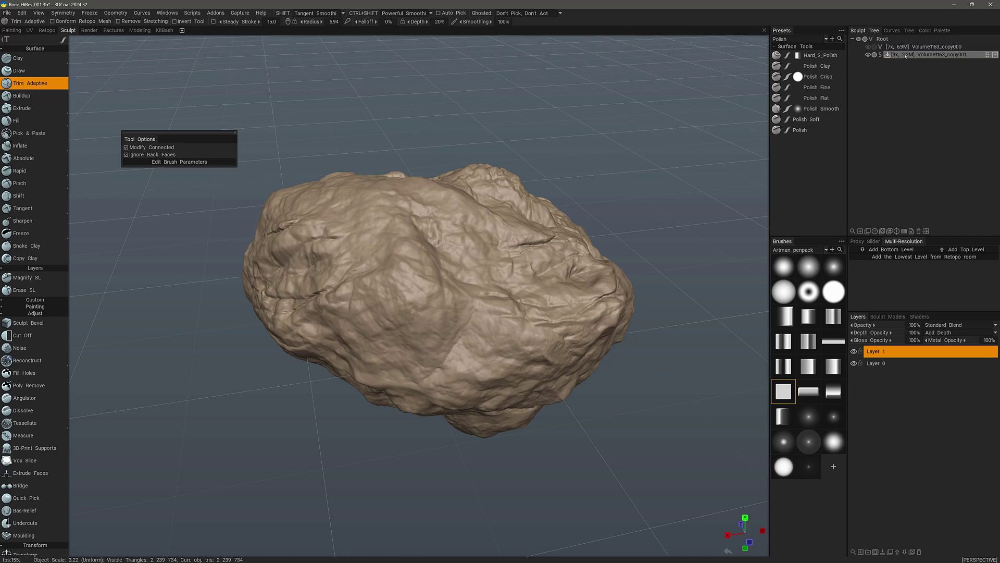
{"action": "mouse_move", "coordinate": [51, 89]}
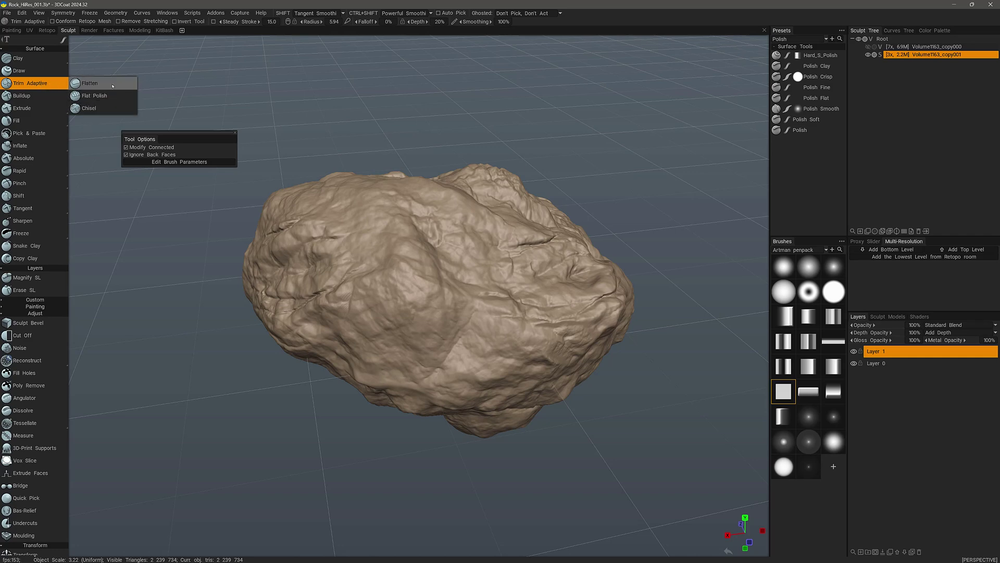
{"action": "left_click", "coordinate": [88, 83]}
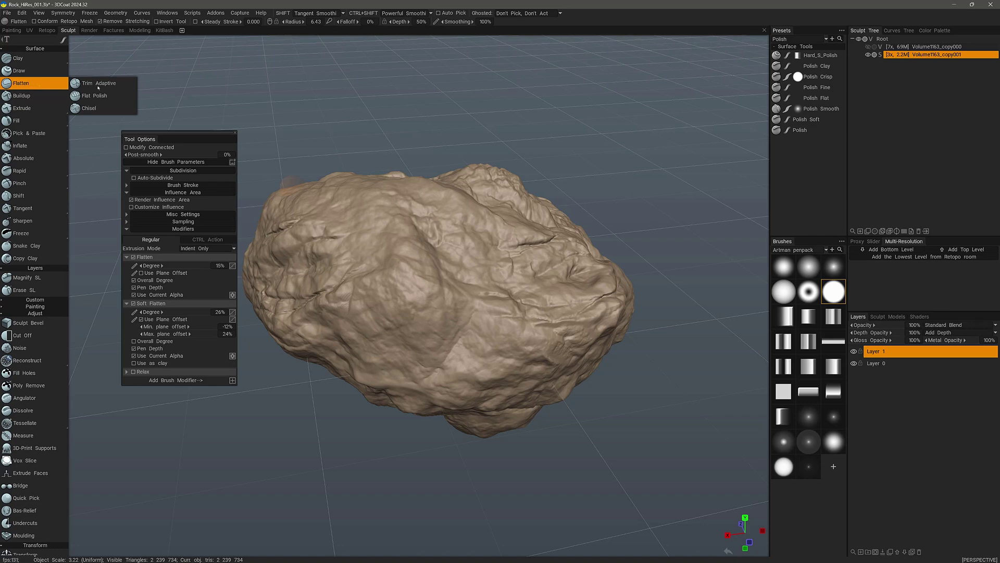
{"action": "left_click", "coordinate": [97, 86]}
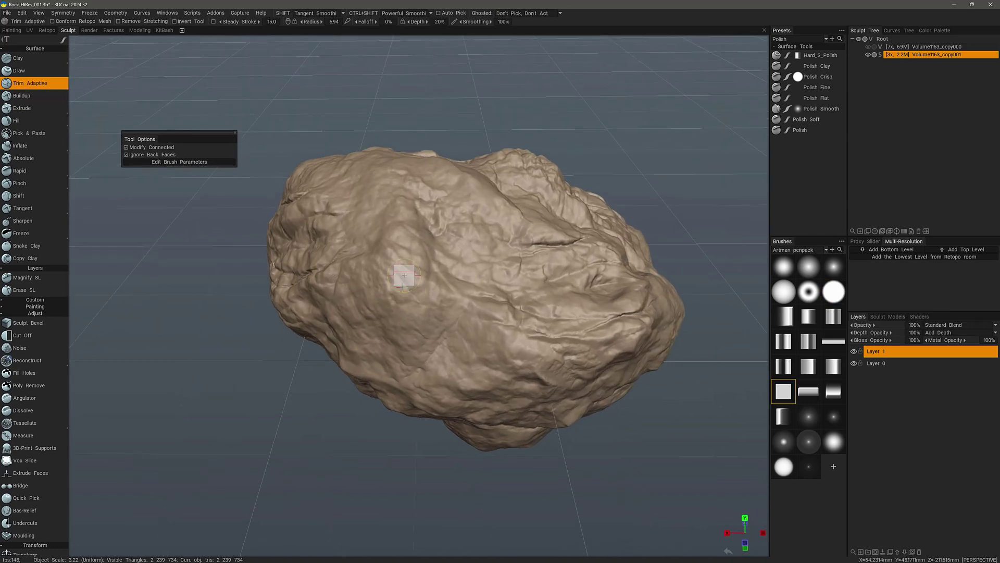
Shave a flat facet into the ridge on the rock's front with Trim Adaptive strokes
{"action": "middle_click_drag", "start_coordinate": [404, 275], "coordinate": [446, 321]}
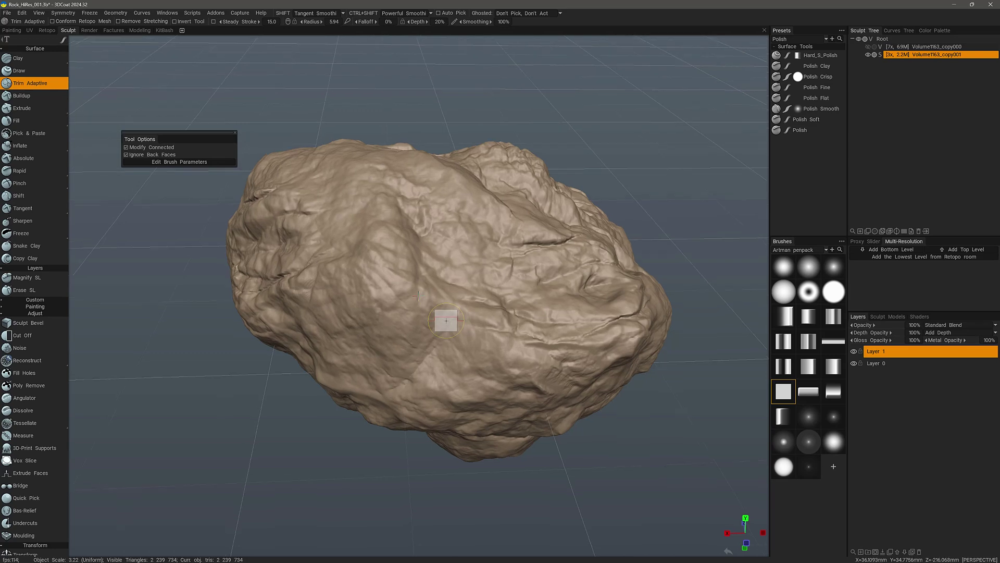
{"action": "middle_click_drag", "start_coordinate": [445, 320], "coordinate": [479, 283]}
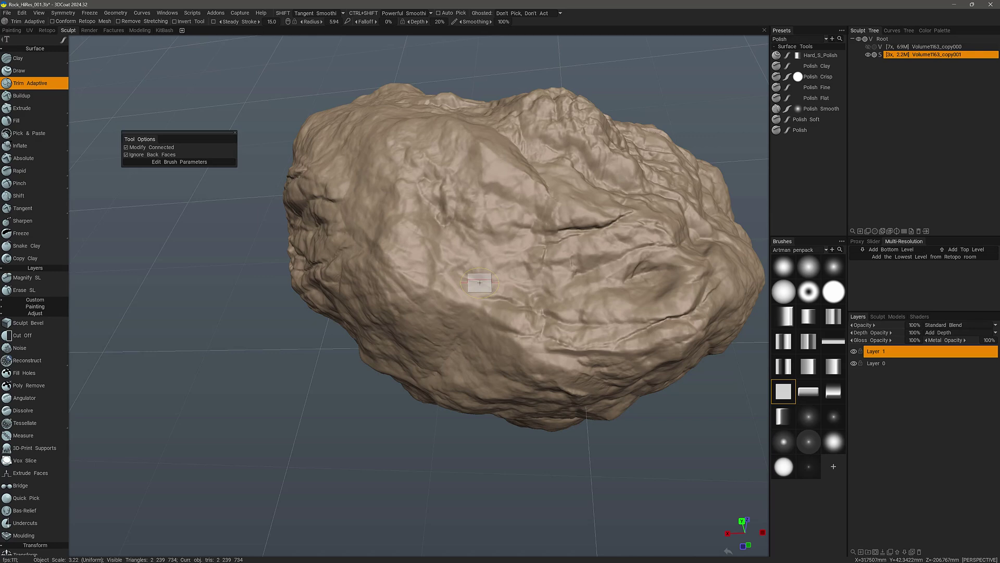
{"action": "middle_click_drag", "start_coordinate": [480, 282], "coordinate": [490, 221]}
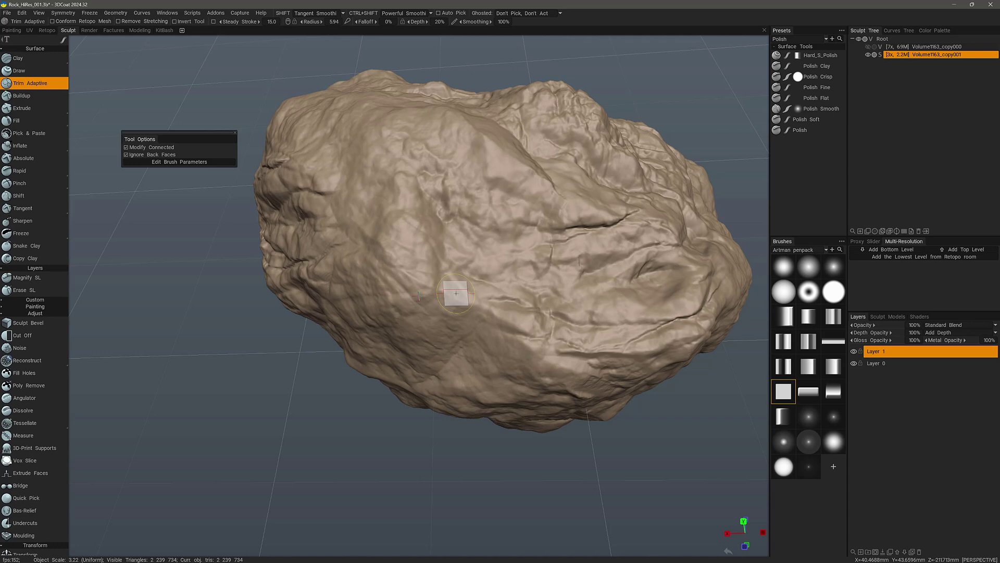
{"action": "mouse_move", "coordinate": [457, 291]}
{"action": "middle_mouse_down"}
{"action": "mouse_move", "coordinate": [435, 295]}
{"action": "mouse_move", "coordinate": [409, 277]}
{"action": "mouse_move", "coordinate": [441, 282]}
{"action": "middle_mouse_up"}
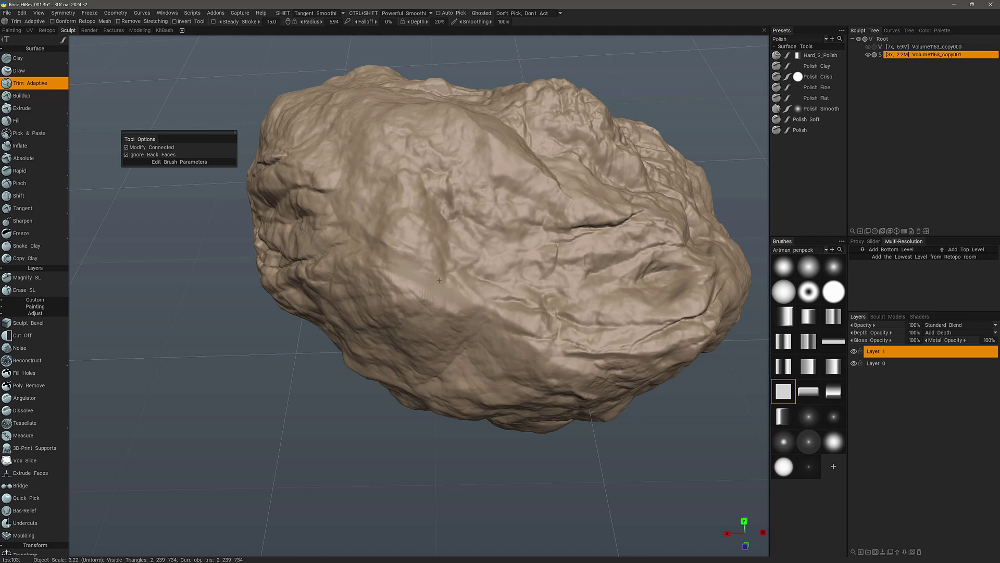
{"action": "mouse_move", "coordinate": [394, 297]}
{"action": "right_mouse_down", "text": "alt"}
{"action": "mouse_move", "coordinate": [389, 259]}
{"action": "mouse_move", "coordinate": [368, 259]}
{"action": "right_mouse_up", "text": "alt"}
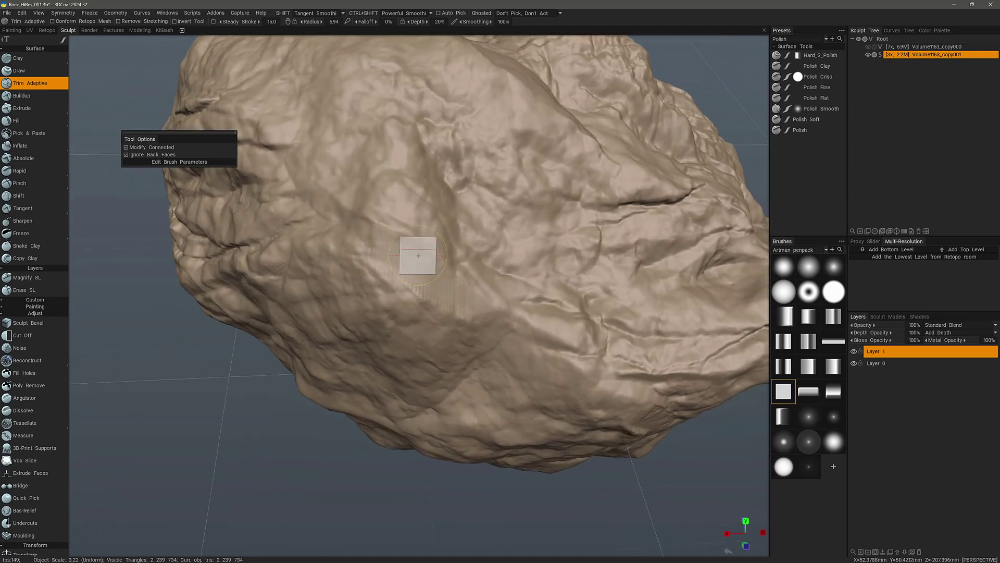
{"action": "mouse_move", "coordinate": [419, 255]}
{"action": "left_mouse_down"}
{"action": "mouse_move", "coordinate": [464, 292]}
{"action": "mouse_move", "coordinate": [367, 240]}
{"action": "left_mouse_up"}
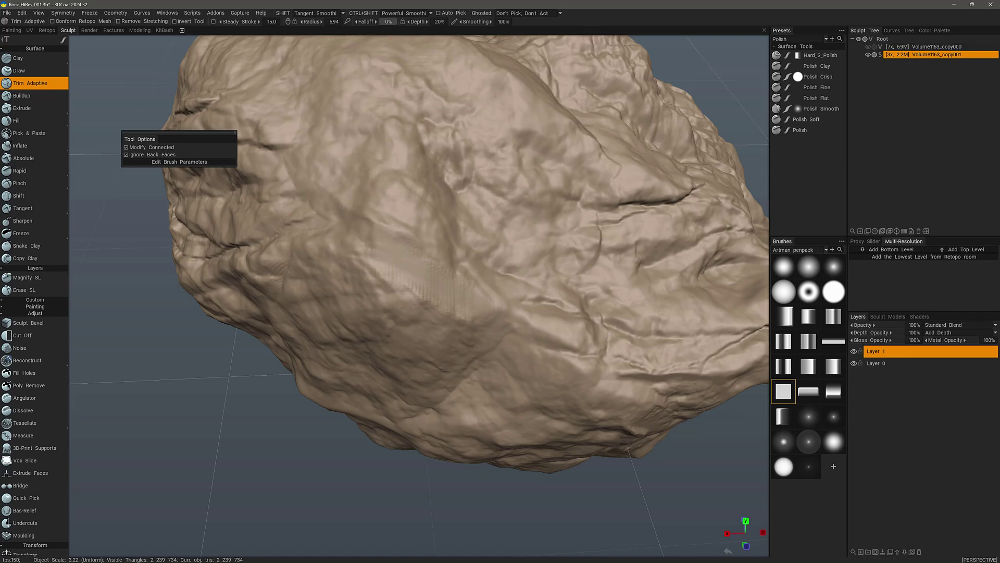
Set the brush falloff to 21% and trim further along the rock's front ridge
{"action": "left_click_drag", "start_coordinate": [369, 21], "coordinate": [377, 22]}
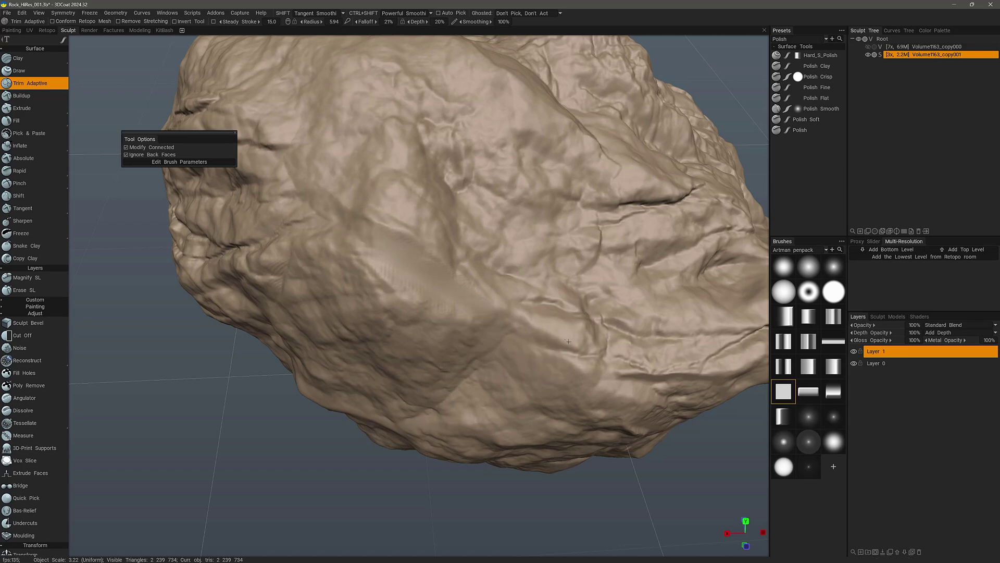
{"action": "middle_click_drag", "start_coordinate": [513, 318], "coordinate": [549, 337]}
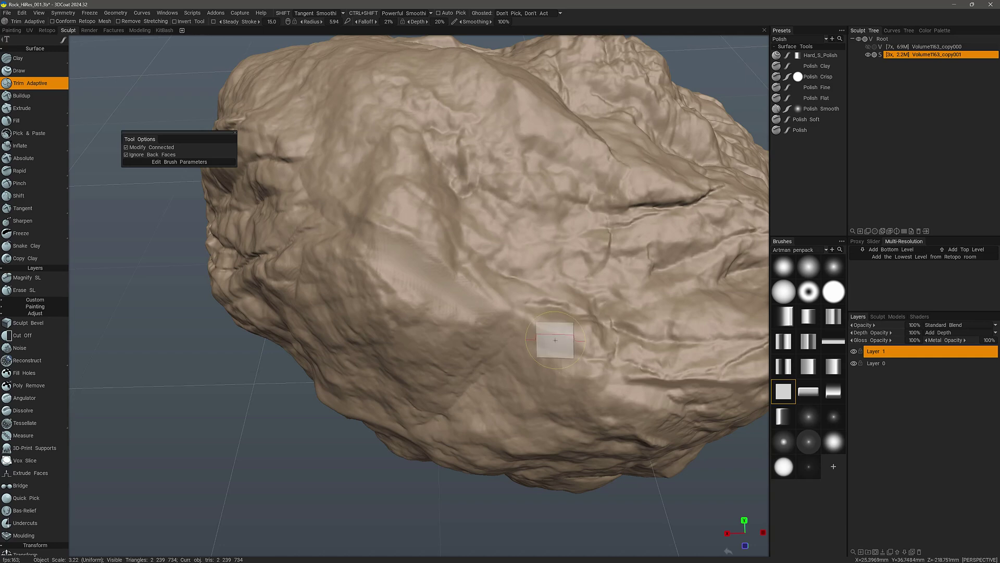
{"action": "middle_click_drag", "start_coordinate": [553, 338], "coordinate": [459, 308]}
Reveal the Trim Adaptive brush modifiers, set the Flatten degree to 51%, and enable Use Plane Offset
{"action": "left_click", "coordinate": [179, 162]}
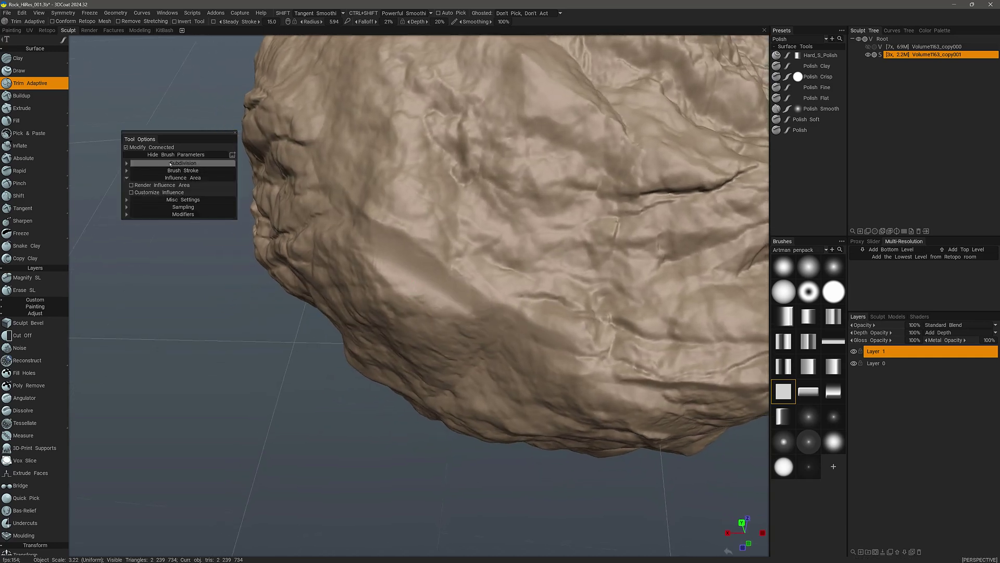
{"action": "left_click", "coordinate": [167, 214]}
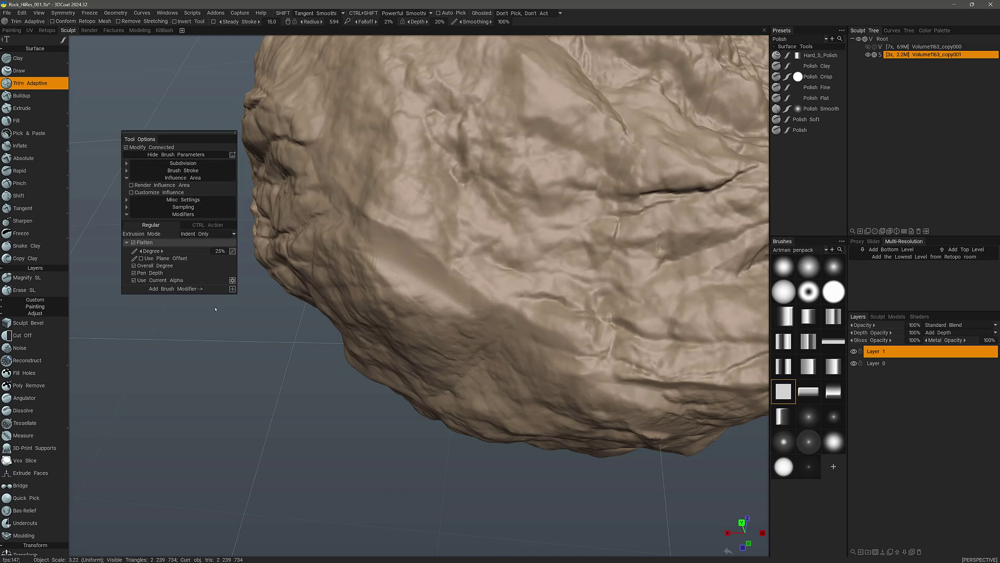
{"action": "middle_click_drag", "start_coordinate": [208, 309], "coordinate": [154, 247]}
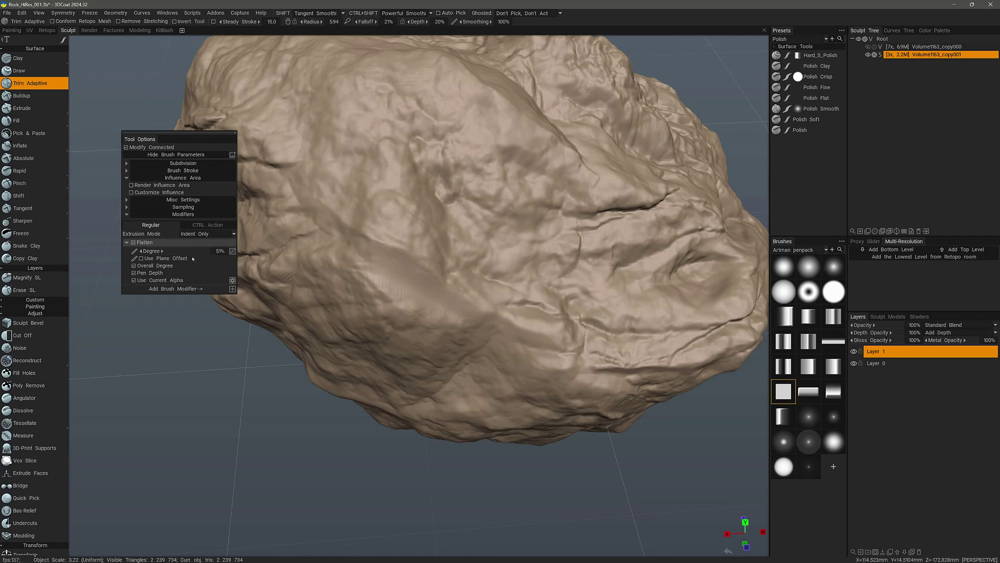
{"action": "left_click", "coordinate": [147, 259]}
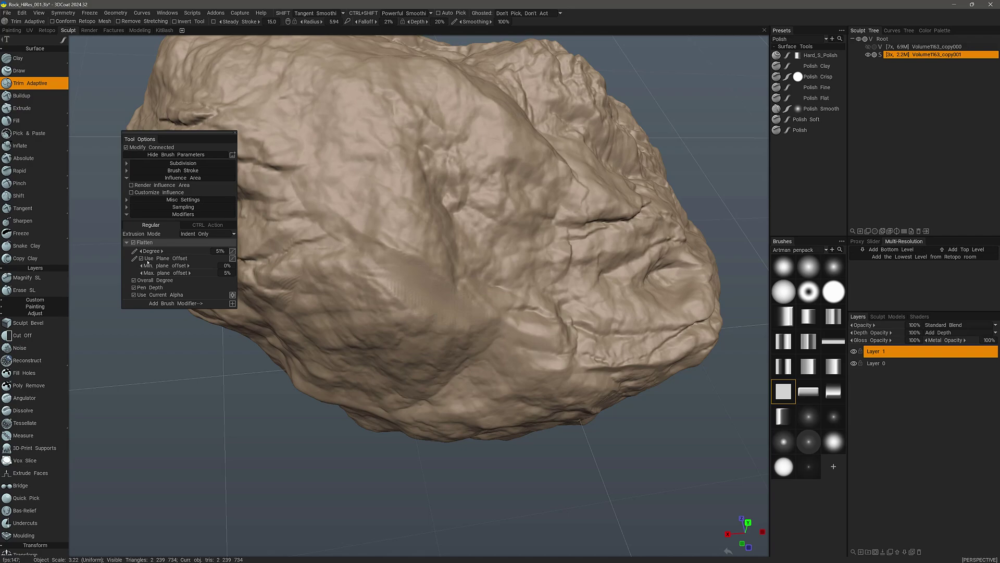
Reveal the brush's sampling settings and trim a small patch beside the vertical crevice on the rock
{"action": "mouse_move", "coordinate": [245, 250]}
{"action": "middle_mouse_down"}
{"action": "mouse_move", "coordinate": [306, 232]}
{"action": "mouse_move", "coordinate": [462, 346]}
{"action": "mouse_move", "coordinate": [458, 283]}
{"action": "mouse_move", "coordinate": [534, 311]}
{"action": "mouse_move", "coordinate": [415, 335]}
{"action": "mouse_move", "coordinate": [567, 326]}
{"action": "mouse_move", "coordinate": [438, 349]}
{"action": "mouse_move", "coordinate": [453, 294]}
{"action": "middle_mouse_up"}
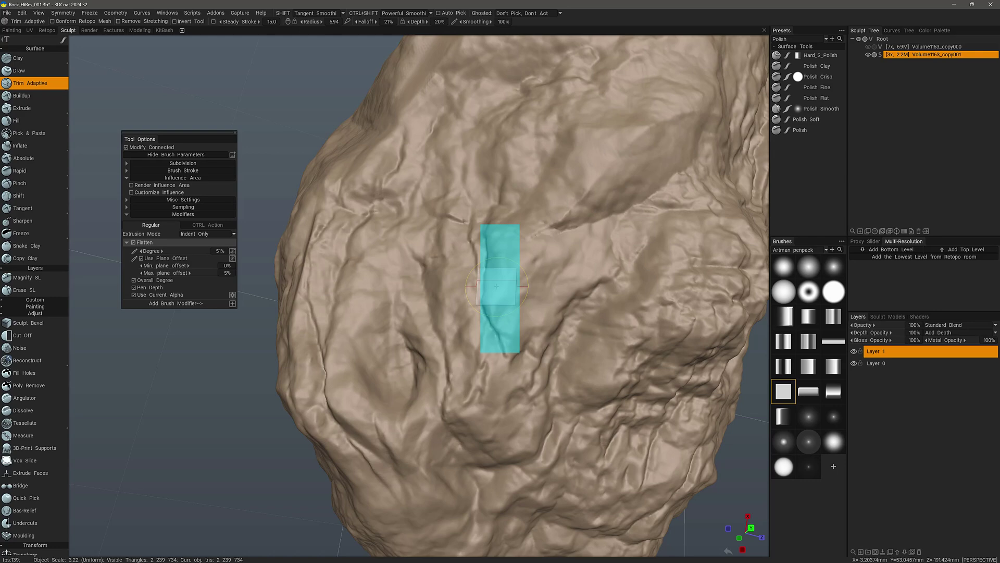
{"action": "middle_click_drag", "start_coordinate": [462, 297], "coordinate": [525, 246]}
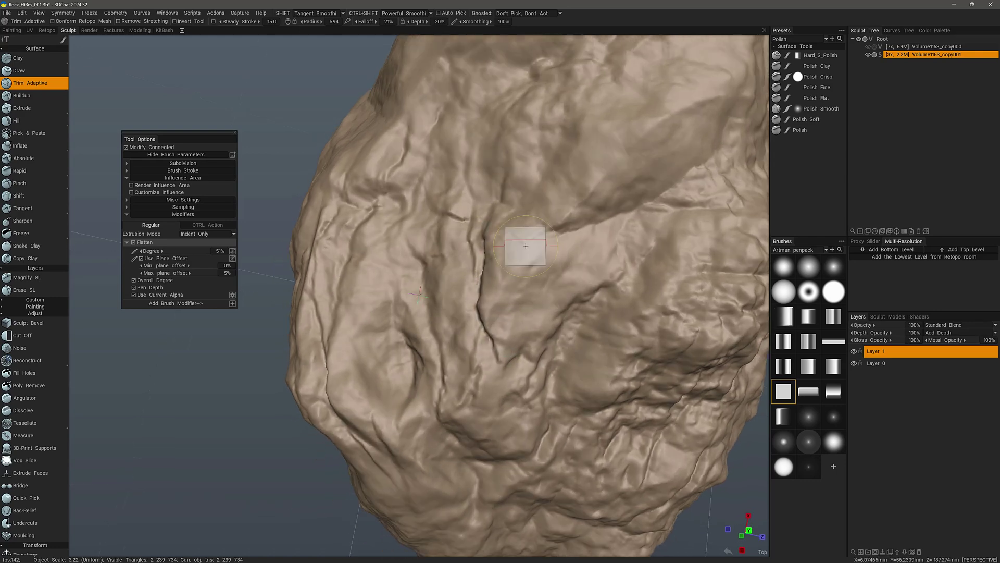
{"action": "middle_click_drag", "start_coordinate": [457, 302], "coordinate": [454, 295]}
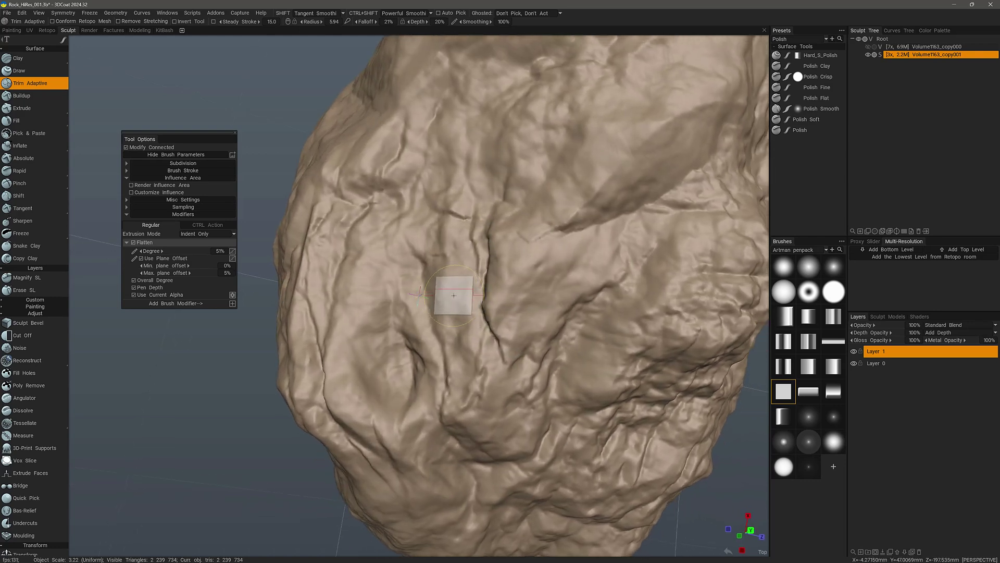
{"action": "scroll", "coordinate": [439, 297], "scroll_direction": "down", "scroll_amount": 1}
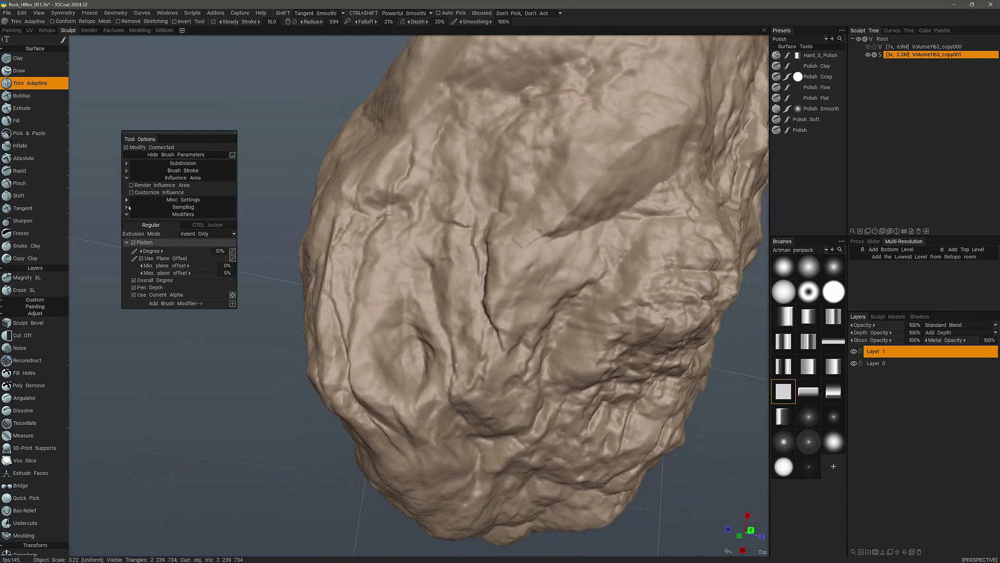
{"action": "left_click", "coordinate": [127, 208]}
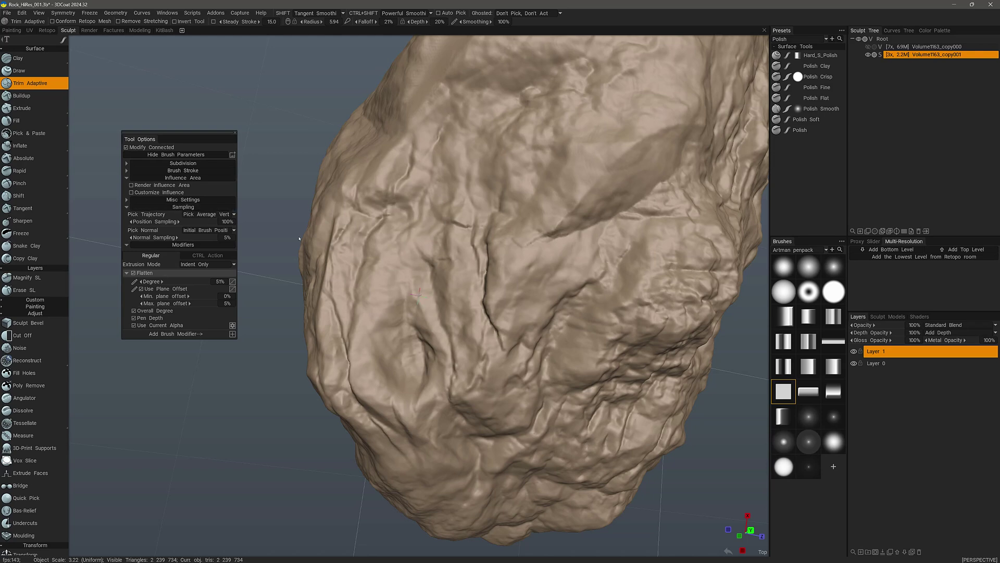
{"action": "mouse_move", "coordinate": [522, 290]}
{"action": "left_mouse_down"}
{"action": "mouse_move", "coordinate": [470, 288]}
{"action": "mouse_move", "coordinate": [516, 294]}
{"action": "mouse_move", "coordinate": [494, 287]}
{"action": "left_mouse_up"}
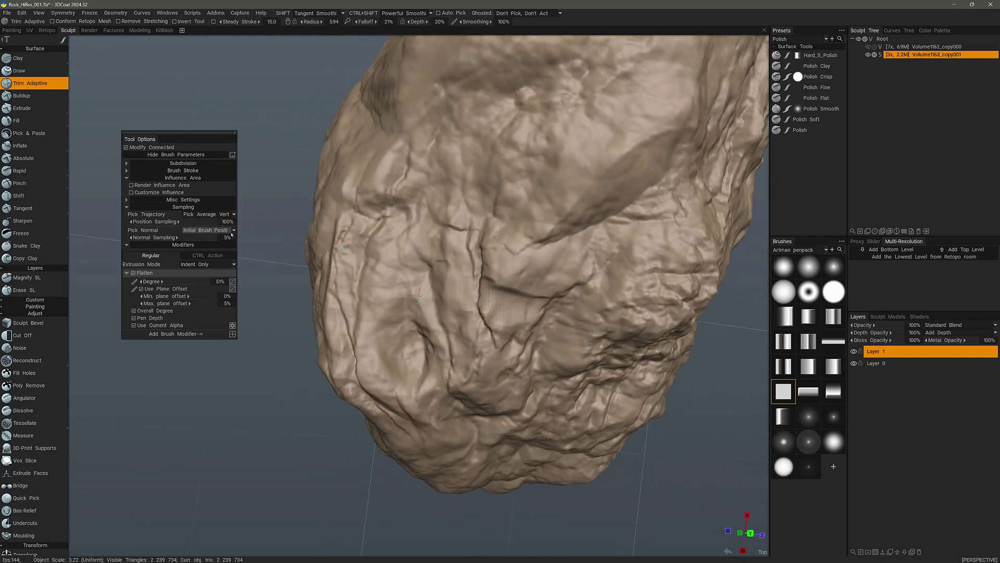
Set the brush's trajectory picking to Initial Brush Point and its normal sampling to 97%
{"action": "left_click", "coordinate": [208, 214]}
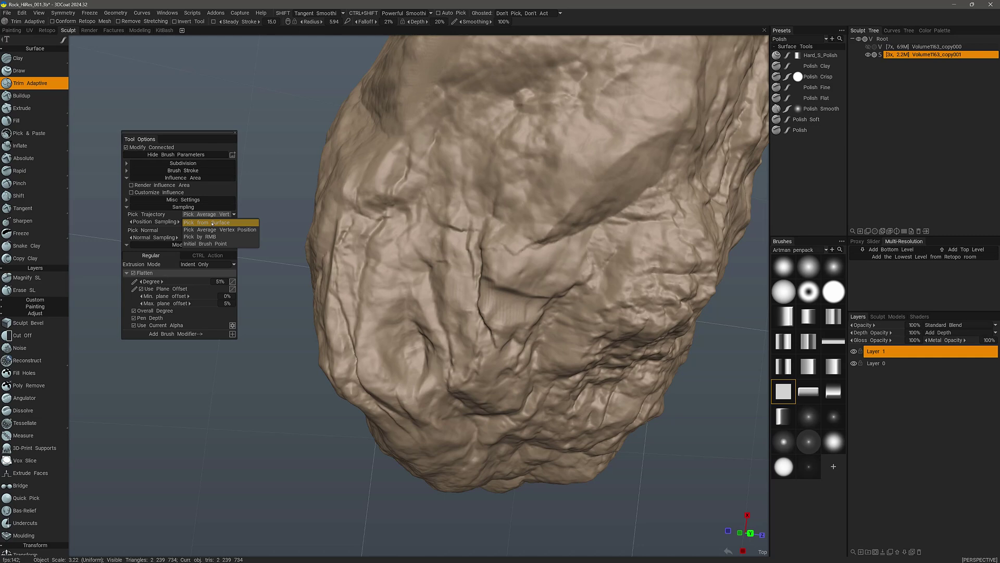
{"action": "left_click", "coordinate": [220, 244]}
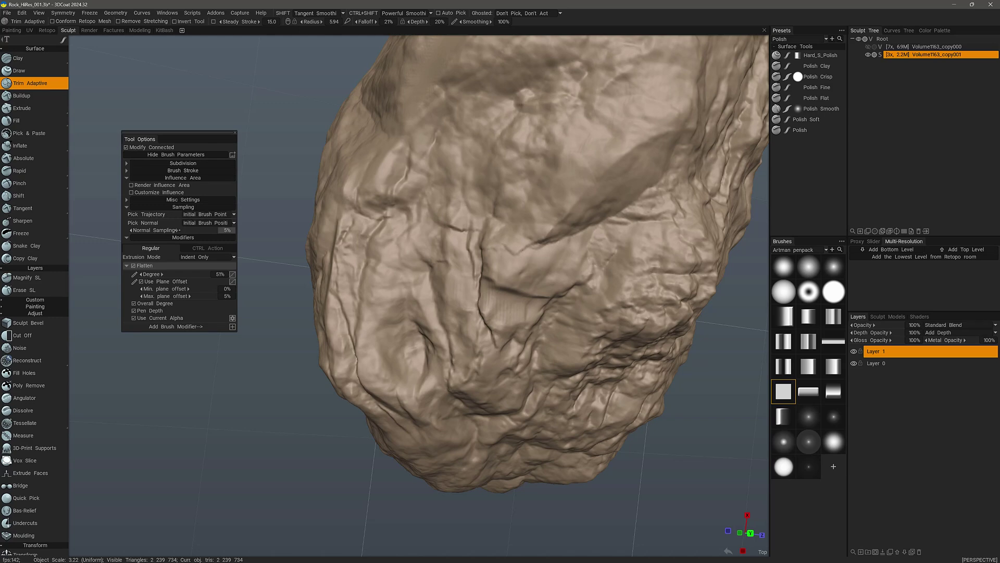
{"action": "mouse_move", "coordinate": [177, 230]}
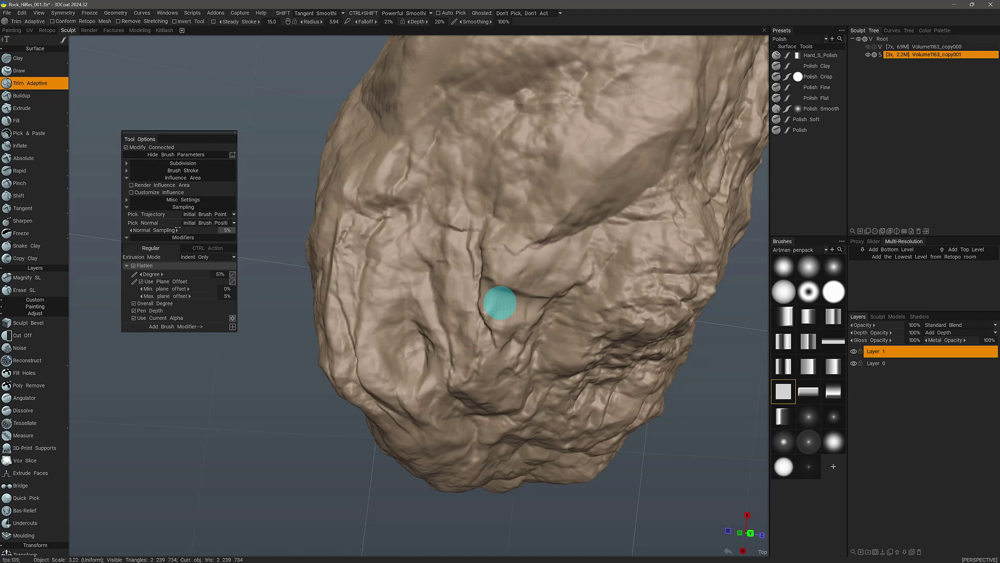
{"action": "left_click_drag", "start_coordinate": [172, 230], "coordinate": [181, 230]}
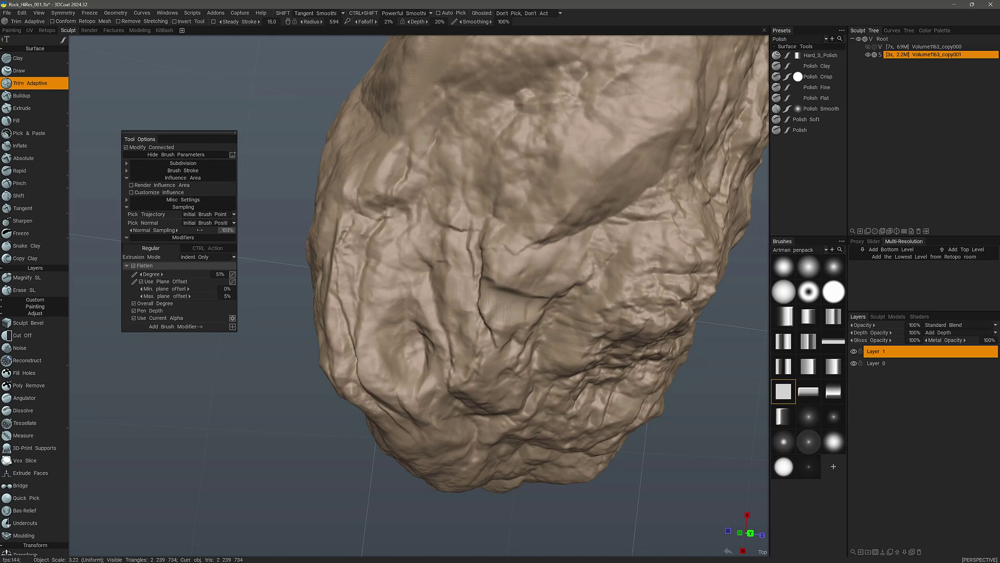
{"action": "left_click_drag", "start_coordinate": [203, 230], "coordinate": [198, 229]}
Trim a broad flat facet across the lower part of the vertical crevice
{"action": "left_click_drag", "start_coordinate": [389, 266], "coordinate": [513, 312], "text": "alt"}
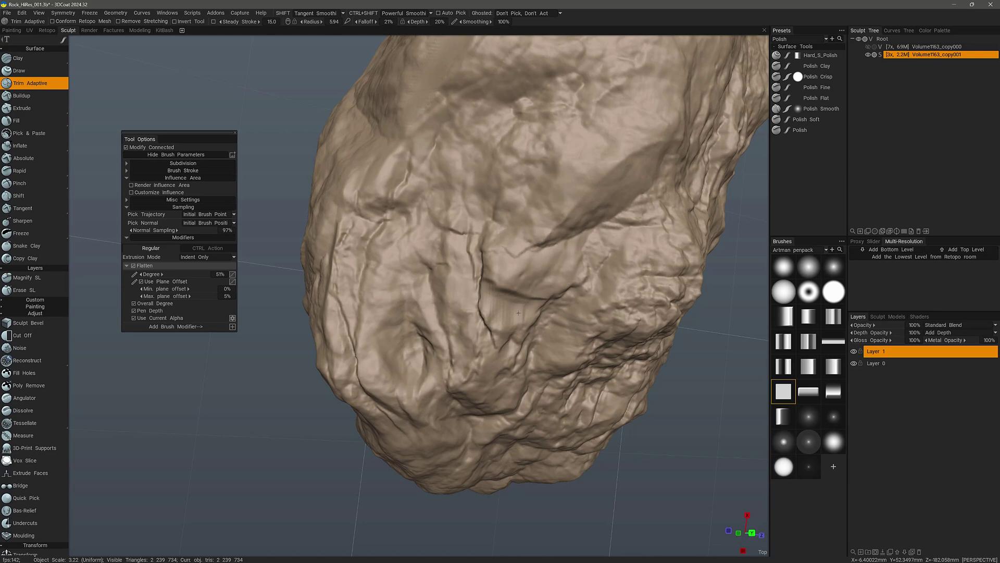
{"action": "left_click_drag", "start_coordinate": [448, 282], "coordinate": [508, 312]}
{"action": "left_click_drag", "start_coordinate": [451, 284], "coordinate": [498, 323]}
{"action": "left_click_drag", "start_coordinate": [336, 276], "coordinate": [268, 237], "text": "alt"}
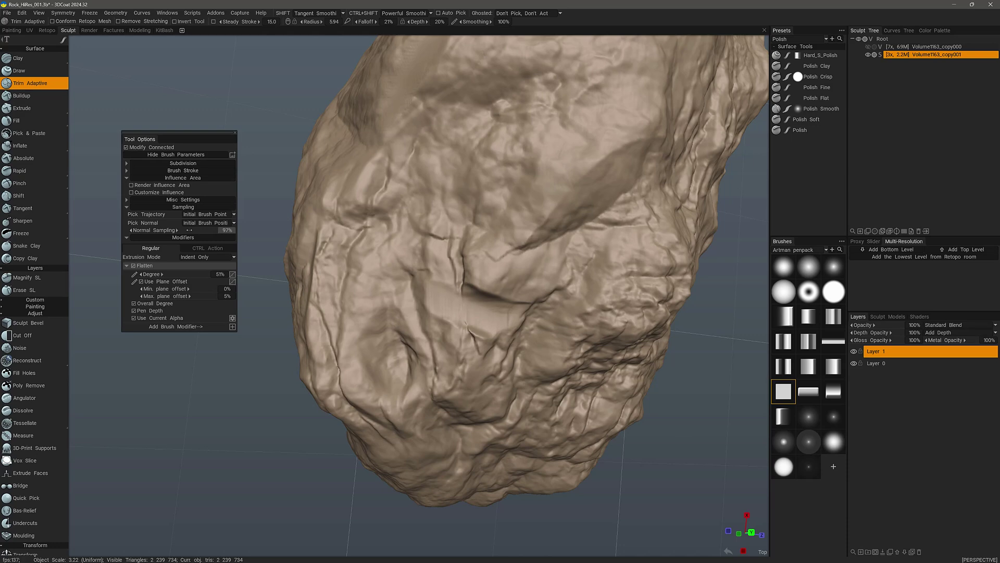
Set the normal sampling to 109% and trim short facets above the flattened patch at the crevice
{"action": "left_click_drag", "start_coordinate": [471, 269], "coordinate": [511, 285]}
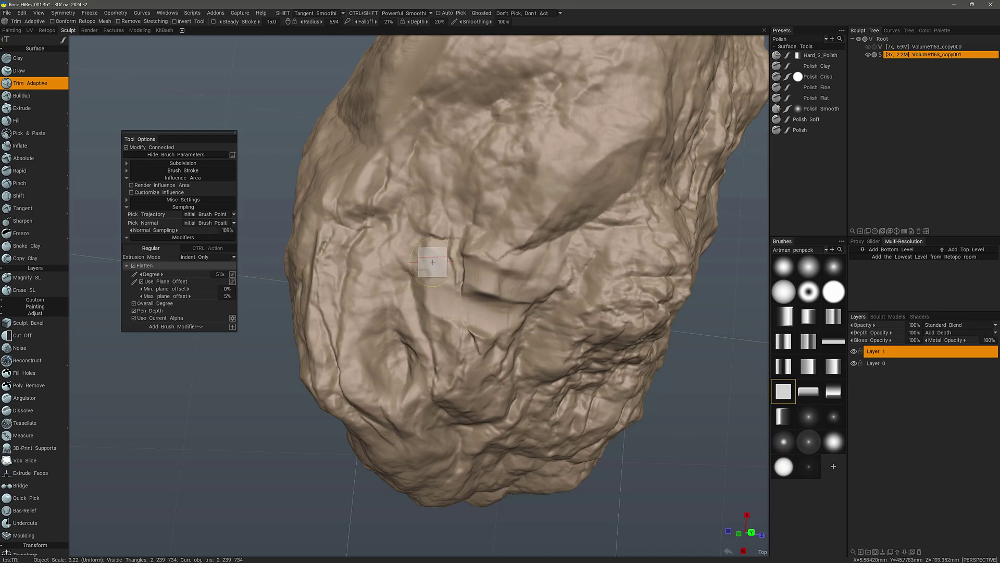
{"action": "left_click_drag", "start_coordinate": [417, 252], "coordinate": [377, 235], "text": "alt"}
{"action": "left_click_drag", "start_coordinate": [477, 271], "coordinate": [479, 289]}
{"action": "left_click_drag", "start_coordinate": [401, 249], "coordinate": [438, 266], "text": "alt"}
{"action": "left_click_drag", "start_coordinate": [505, 261], "coordinate": [508, 291]}
{"action": "left_click_drag", "start_coordinate": [489, 289], "coordinate": [449, 271], "text": "alt"}
Trim a flat patch into the lower ridge on another side of the rock
{"action": "mouse_move", "coordinate": [450, 271]}
{"action": "middle_mouse_down"}
{"action": "mouse_move", "coordinate": [386, 225]}
{"action": "mouse_move", "coordinate": [474, 354]}
{"action": "mouse_move", "coordinate": [445, 330]}
{"action": "mouse_move", "coordinate": [495, 320]}
{"action": "middle_mouse_up"}
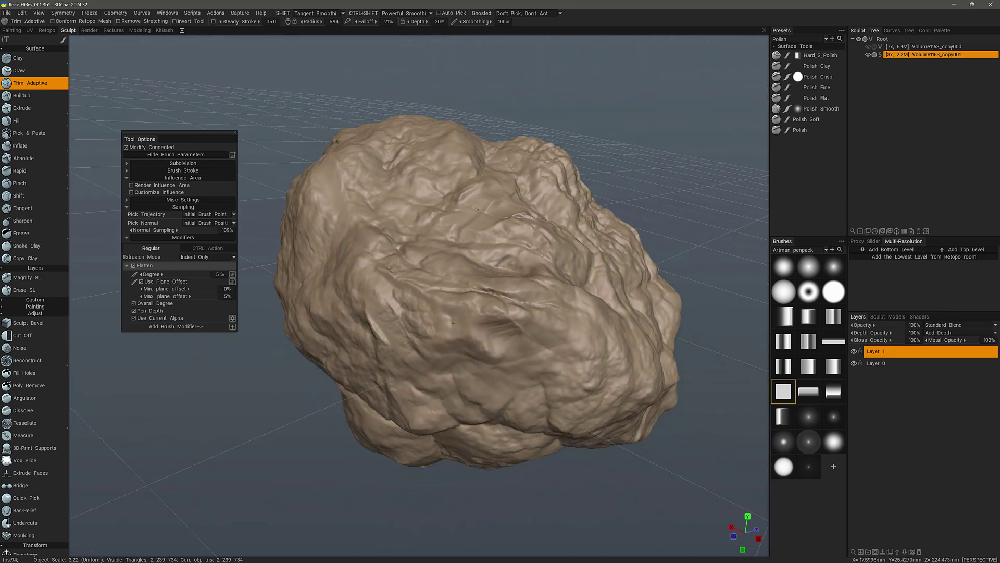
{"action": "left_click_drag", "start_coordinate": [497, 345], "coordinate": [490, 310]}
{"action": "left_click_drag", "start_coordinate": [243, 289], "coordinate": [267, 319]}
{"action": "middle_click_drag", "start_coordinate": [267, 320], "coordinate": [245, 325]}
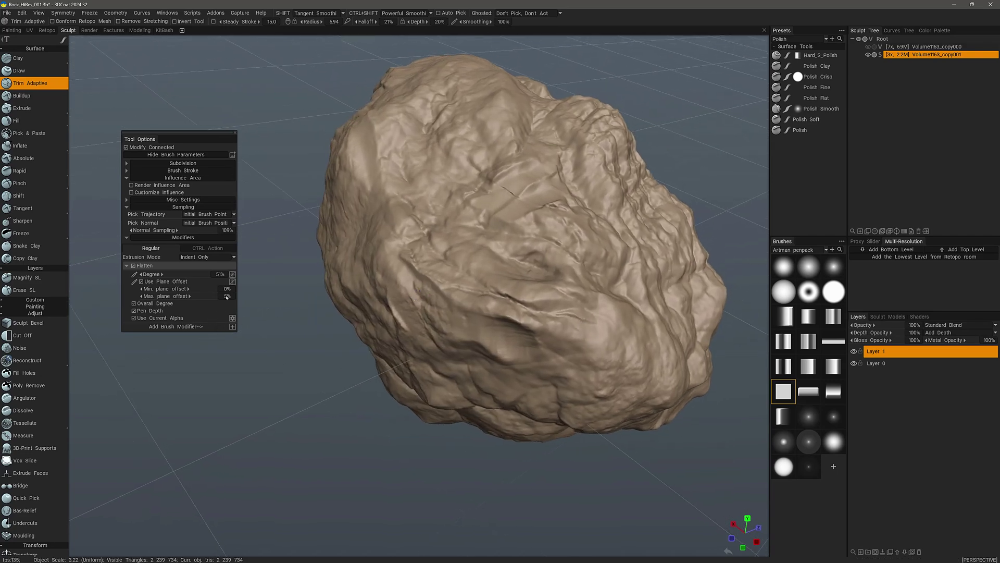
Flatten the rock's lower ridge with the Flatten brush and set the smoothing mode to Relax
{"action": "mouse_move", "coordinate": [58, 83]}
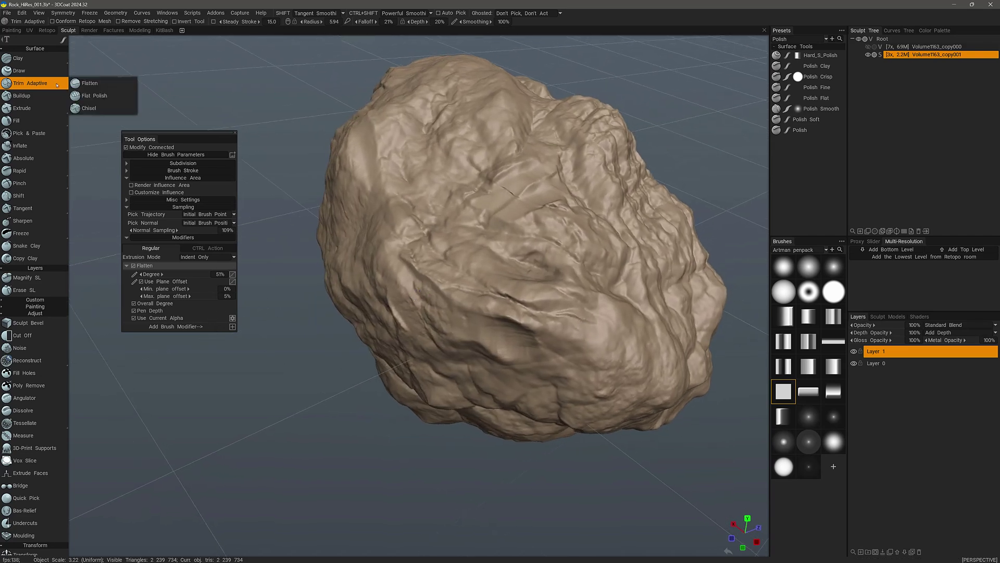
{"action": "left_click", "coordinate": [98, 86]}
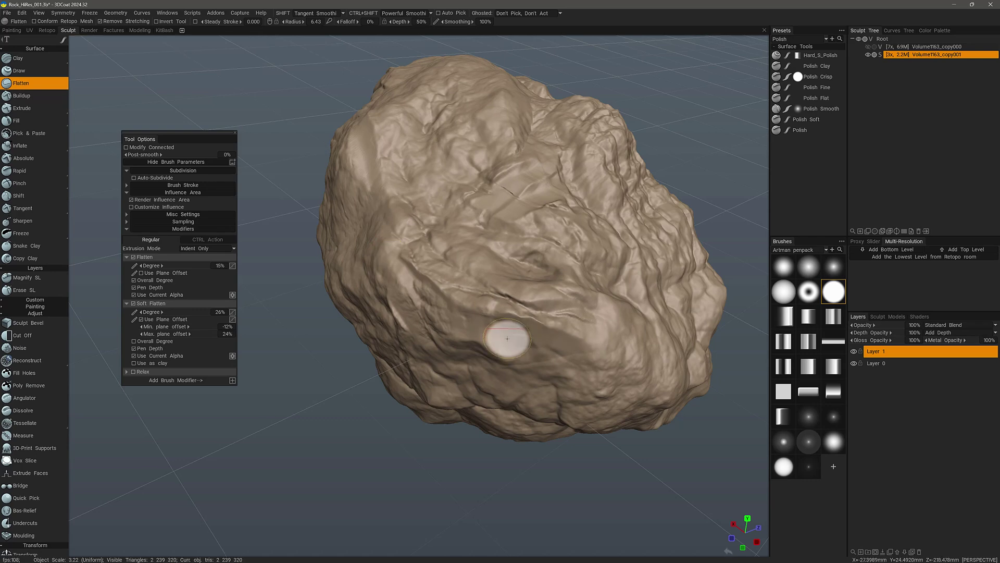
{"action": "middle_click_drag", "start_coordinate": [507, 339], "coordinate": [500, 319]}
{"action": "mouse_move", "coordinate": [500, 319]}
{"action": "left_mouse_down"}
{"action": "mouse_move", "coordinate": [507, 351]}
{"action": "mouse_move", "coordinate": [542, 330]}
{"action": "left_mouse_up"}
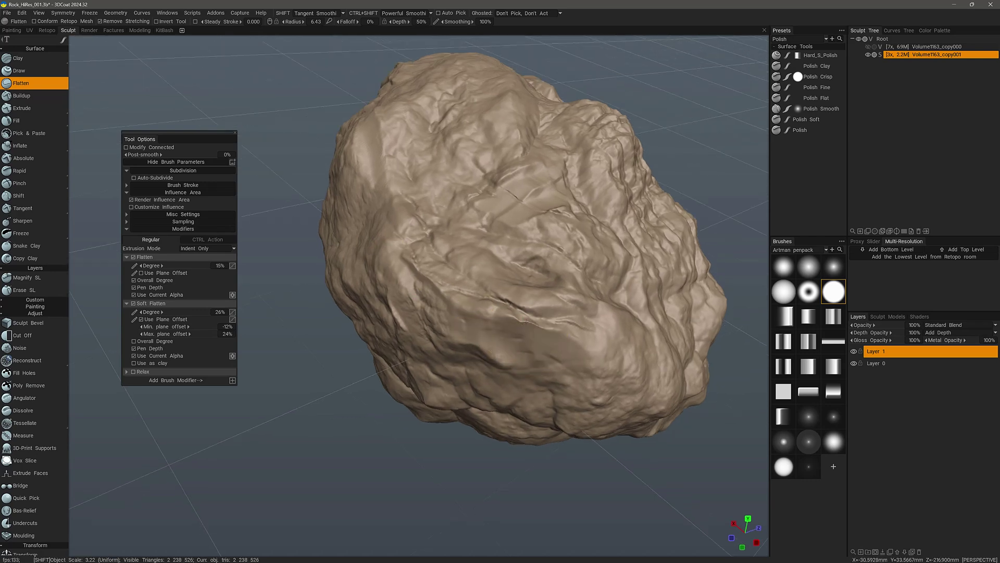
{"action": "left_click", "coordinate": [317, 13]}
{"action": "left_click", "coordinate": [307, 37]}
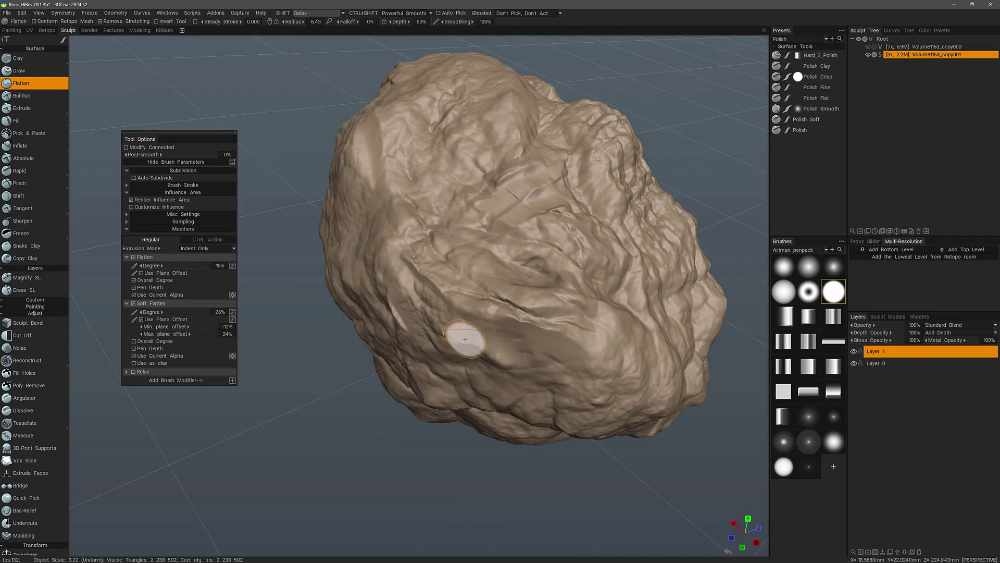
Flatten the bumpy surface along the rock's lower ridge into a broad facet with the Flatten brush
{"action": "scroll", "coordinate": [465, 340], "scroll_direction": "up", "scroll_amount": 5}
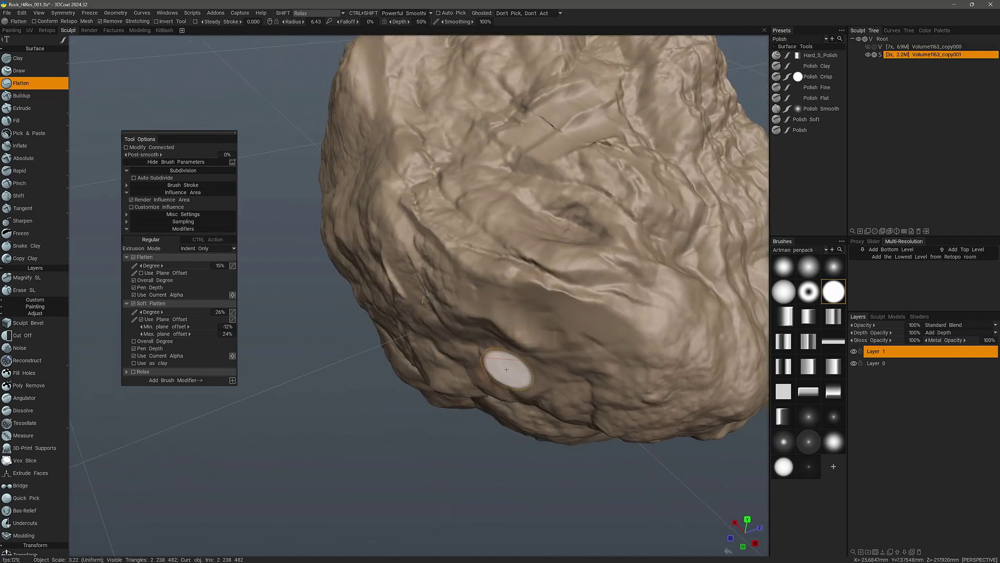
{"action": "scroll", "coordinate": [506, 370], "scroll_direction": "down", "scroll_amount": 4}
{"action": "left_click_drag", "start_coordinate": [507, 369], "coordinate": [476, 276], "text": "alt"}
{"action": "mouse_move", "coordinate": [573, 314]}
{"action": "left_mouse_down", "text": "alt"}
{"action": "mouse_move", "coordinate": [560, 284]}
{"action": "mouse_move", "coordinate": [542, 281]}
{"action": "left_mouse_up", "text": "alt"}
{"action": "left_click_drag", "start_coordinate": [507, 323], "coordinate": [484, 309]}
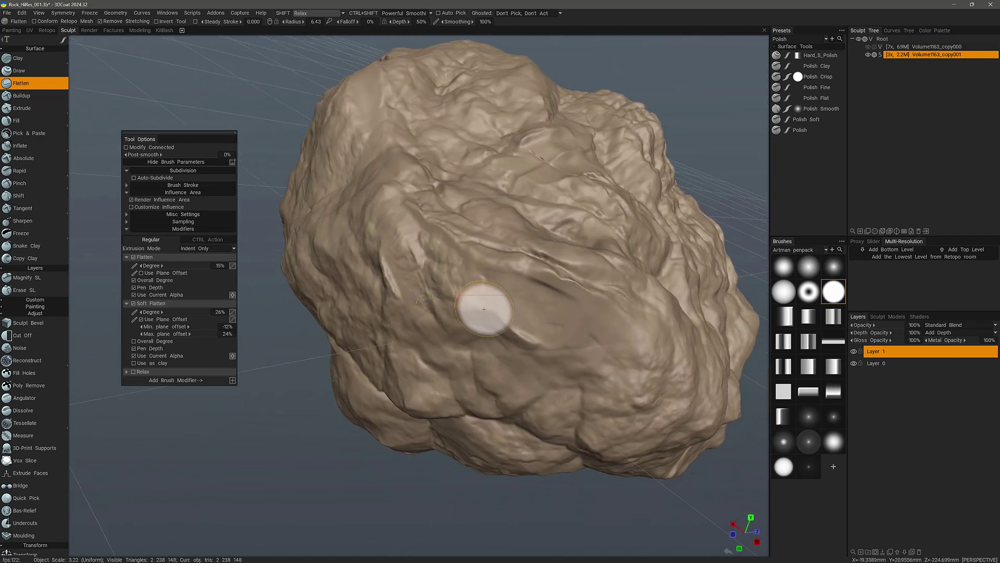
{"action": "middle_click_drag", "start_coordinate": [484, 309], "coordinate": [606, 346]}
{"action": "middle_click_drag", "start_coordinate": [487, 299], "coordinate": [331, 372]}
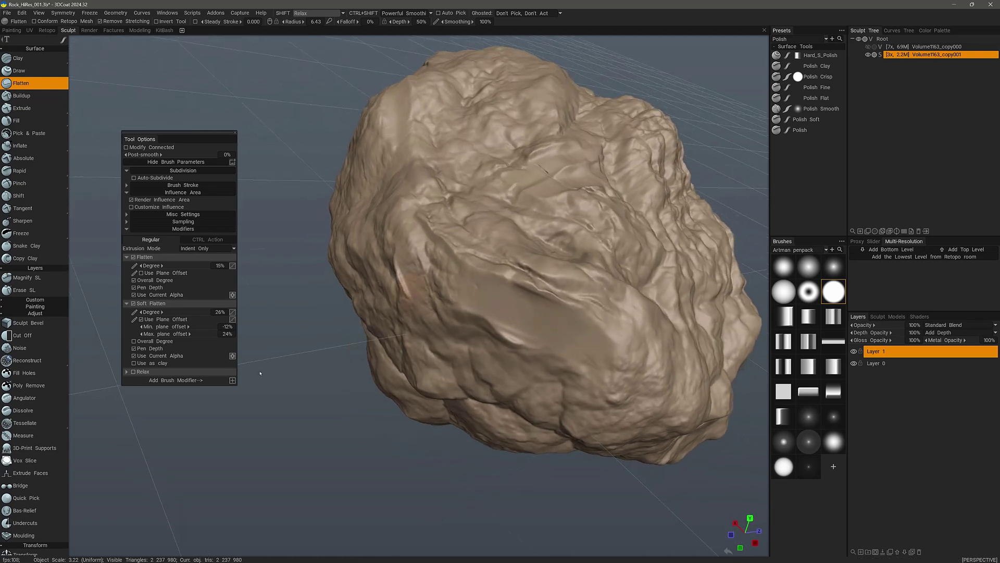
Extend the flattened facet over the neighbouring bumps at the end of the lower ridge
{"action": "left_click_drag", "start_coordinate": [448, 307], "coordinate": [518, 315], "text": "alt"}
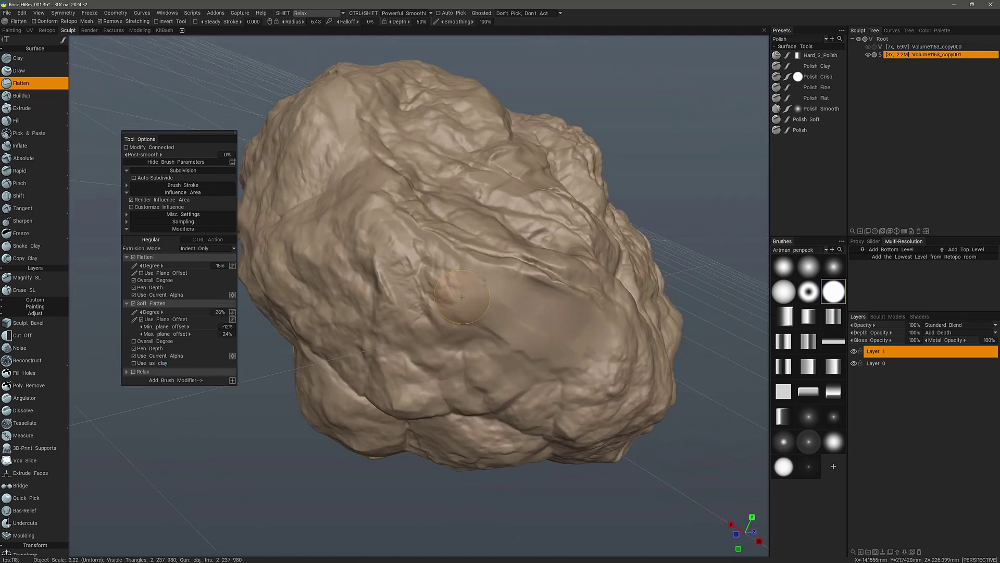
{"action": "middle_click_drag", "start_coordinate": [413, 261], "coordinate": [406, 260]}
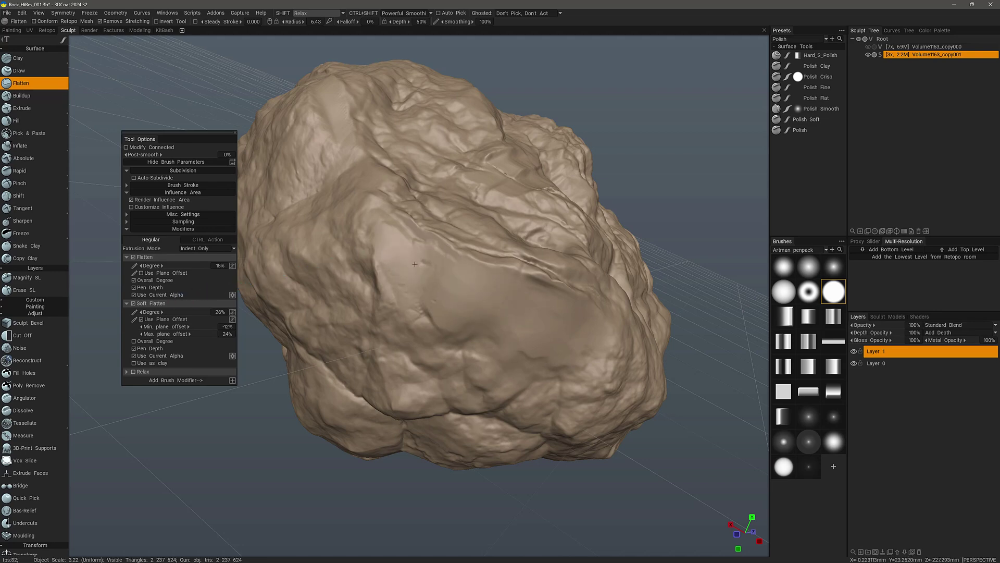
{"action": "left_click_drag", "start_coordinate": [415, 264], "coordinate": [403, 272]}
{"action": "mouse_move", "coordinate": [395, 237]}
{"action": "left_mouse_down"}
{"action": "mouse_move", "coordinate": [435, 308]}
{"action": "mouse_move", "coordinate": [402, 267]}
{"action": "mouse_move", "coordinate": [459, 296]}
{"action": "left_mouse_up"}
{"action": "mouse_move", "coordinate": [460, 296]}
{"action": "left_mouse_down"}
{"action": "mouse_move", "coordinate": [399, 265]}
{"action": "mouse_move", "coordinate": [420, 294]}
{"action": "left_mouse_up"}
Enable the Flatten brush's Relax modifier and flatten more of the rock's surface with a brush radius of 5.20
{"action": "left_click", "coordinate": [134, 372]}
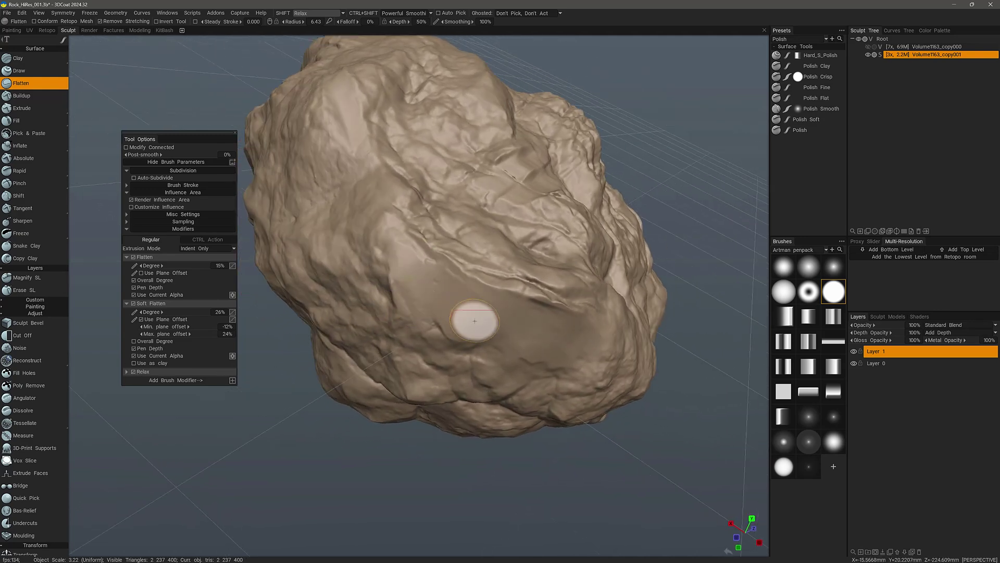
{"action": "mouse_move", "coordinate": [476, 324]}
{"action": "left_mouse_down", "text": "alt"}
{"action": "mouse_move", "coordinate": [411, 257]}
{"action": "mouse_move", "coordinate": [545, 327]}
{"action": "mouse_move", "coordinate": [498, 324]}
{"action": "left_mouse_up", "text": "alt"}
{"action": "mouse_move", "coordinate": [576, 319]}
{"action": "left_mouse_down"}
{"action": "mouse_move", "coordinate": [500, 316]}
{"action": "mouse_move", "coordinate": [520, 312]}
{"action": "left_mouse_up"}
{"action": "right_click_drag", "start_coordinate": [520, 313], "coordinate": [526, 313]}
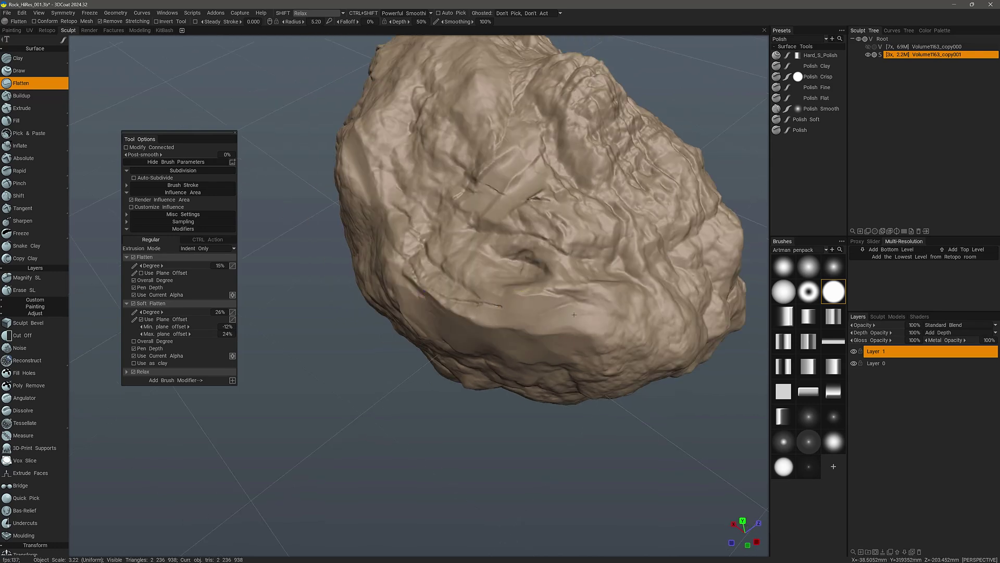
{"action": "middle_click_drag", "start_coordinate": [573, 315], "coordinate": [417, 288]}
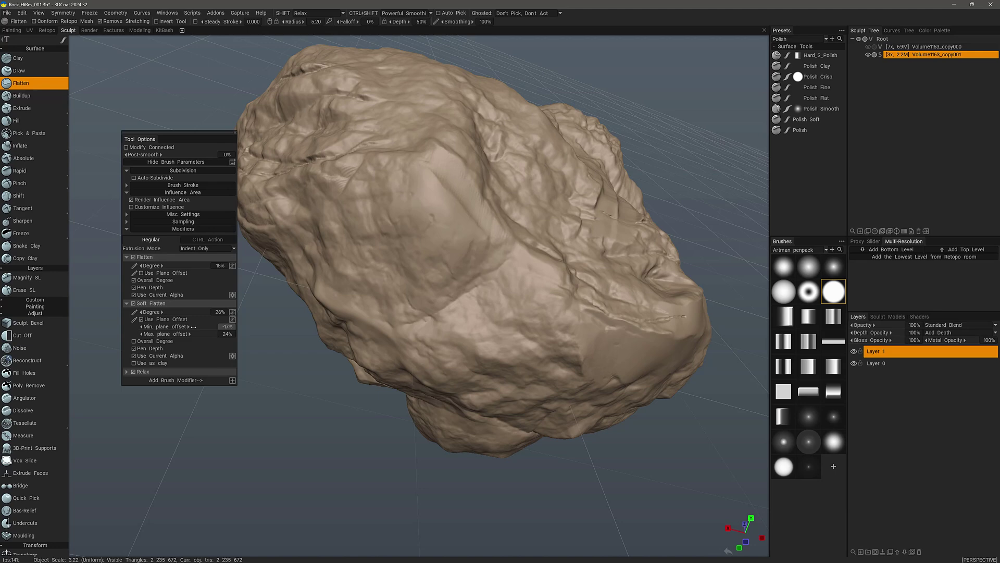
Set the Soft Flatten minimum plane offset to -22% and flatten the rounded bulge on the rock's side
{"action": "left_click_drag", "start_coordinate": [193, 327], "coordinate": [191, 327]}
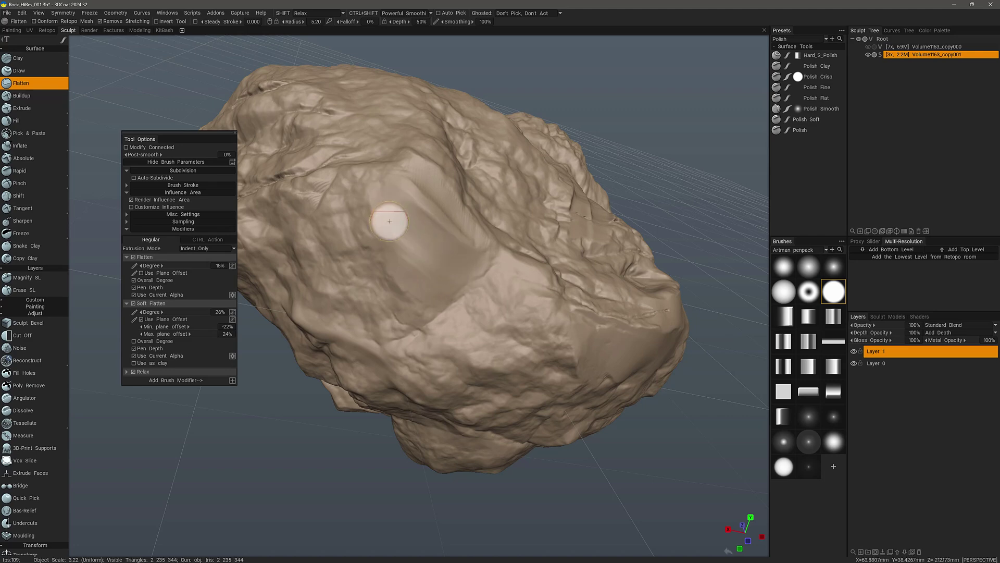
{"action": "mouse_move", "coordinate": [487, 282]}
{"action": "middle_mouse_down"}
{"action": "mouse_move", "coordinate": [439, 305]}
{"action": "mouse_move", "coordinate": [372, 291]}
{"action": "mouse_move", "coordinate": [333, 260]}
{"action": "middle_mouse_up"}
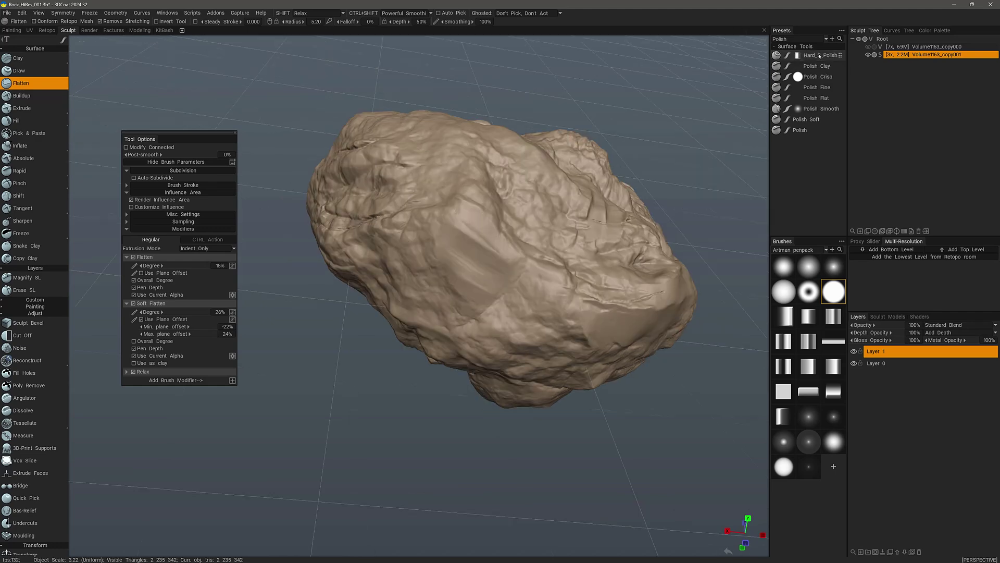
Switch to the Hard_S_Polish preset, expand the custom brush group, and enlarge the brush radius to 5.27
{"action": "left_click", "coordinate": [819, 56]}
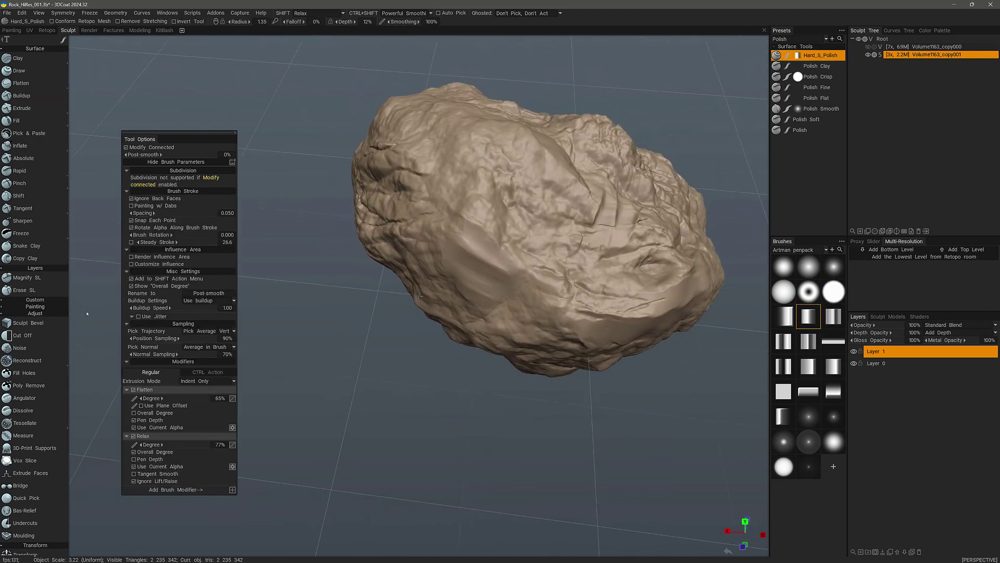
{"action": "left_click", "coordinate": [2, 301]}
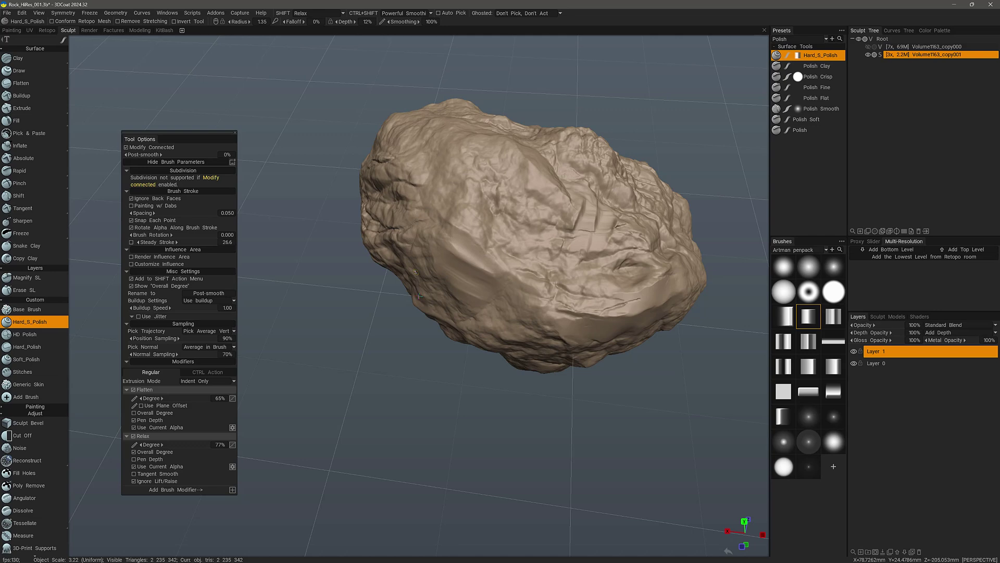
{"action": "right_click_drag", "start_coordinate": [489, 278], "coordinate": [501, 283]}
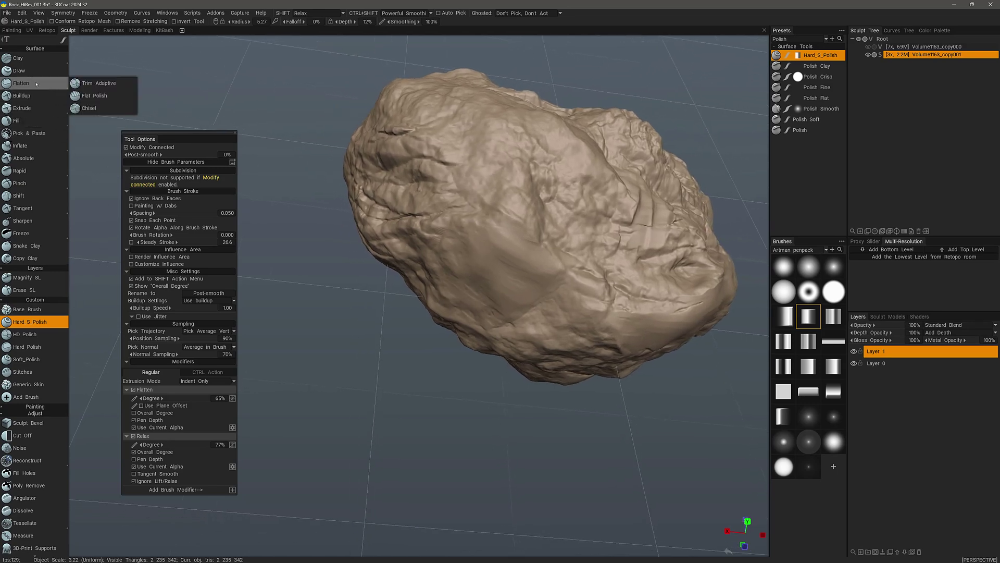
{"action": "right_click", "coordinate": [27, 147]}
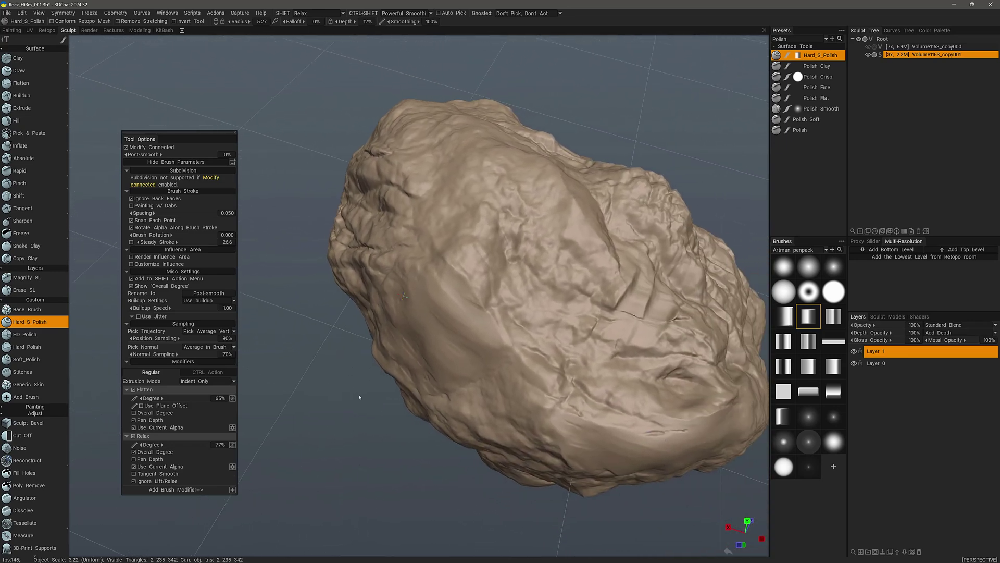
Open the preset options to look at the commands for adding, saving and loading presets
{"action": "mouse_move", "coordinate": [38, 174]}
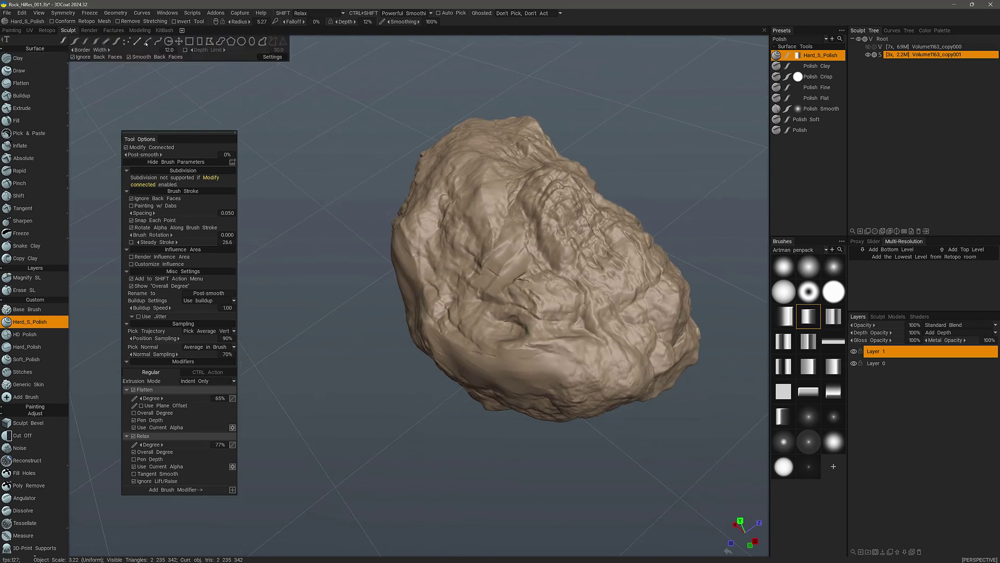
{"action": "left_click", "coordinate": [842, 31]}
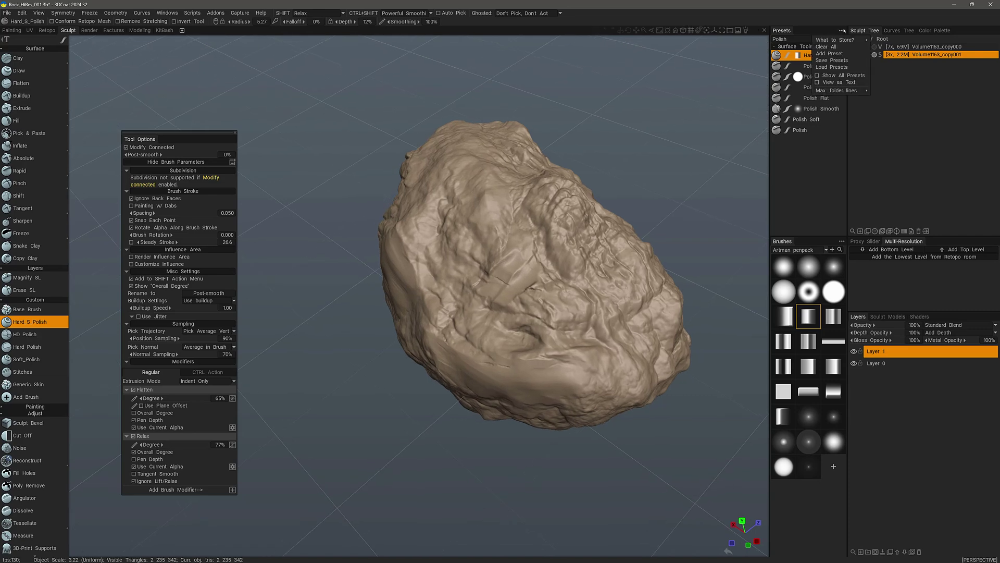
{"action": "left_click", "coordinate": [832, 54]}
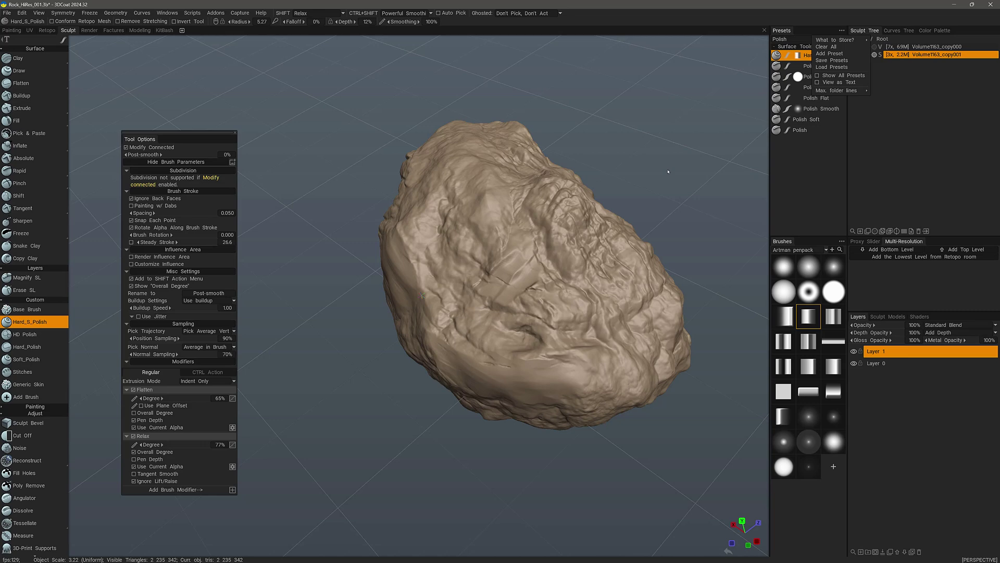
{"action": "scroll", "coordinate": [571, 293], "scroll_direction": "up", "scroll_amount": 5}
{"action": "scroll", "coordinate": [570, 293], "scroll_direction": "down", "scroll_amount": 5}
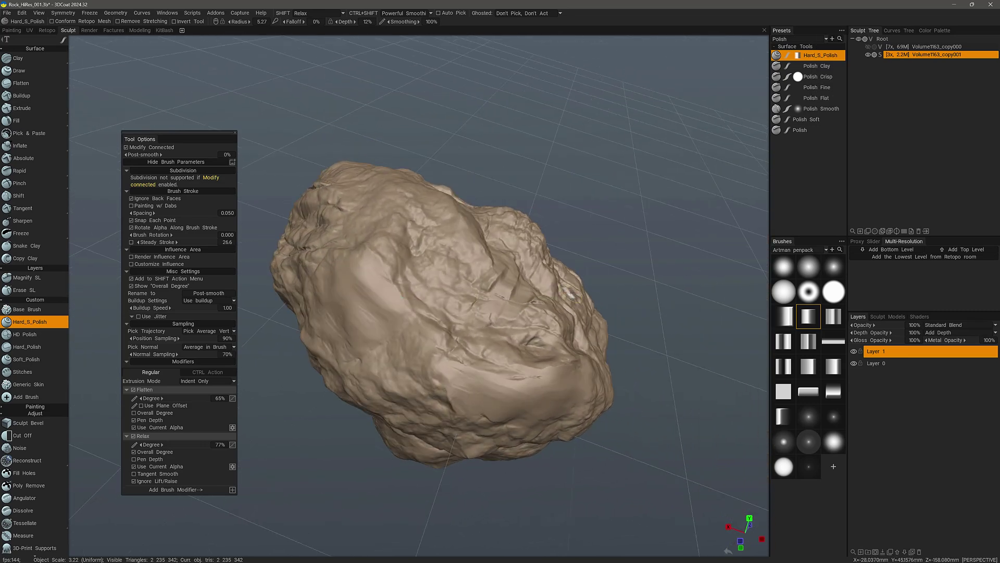
{"action": "left_click_drag", "start_coordinate": [572, 295], "coordinate": [630, 284], "text": "alt"}
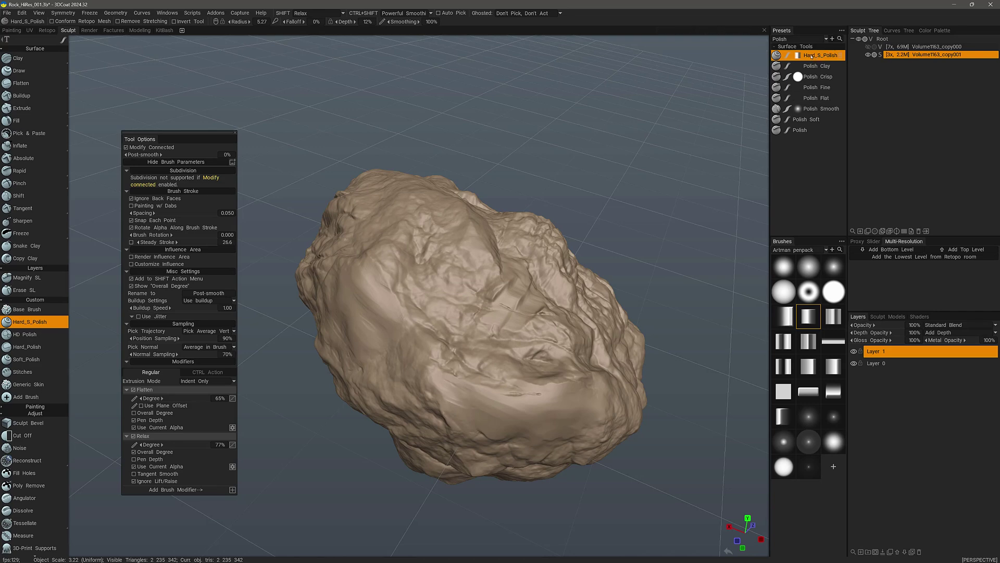
Update the Hard_S_Polish preset with the current brush settings
{"action": "right_click", "coordinate": [813, 57]}
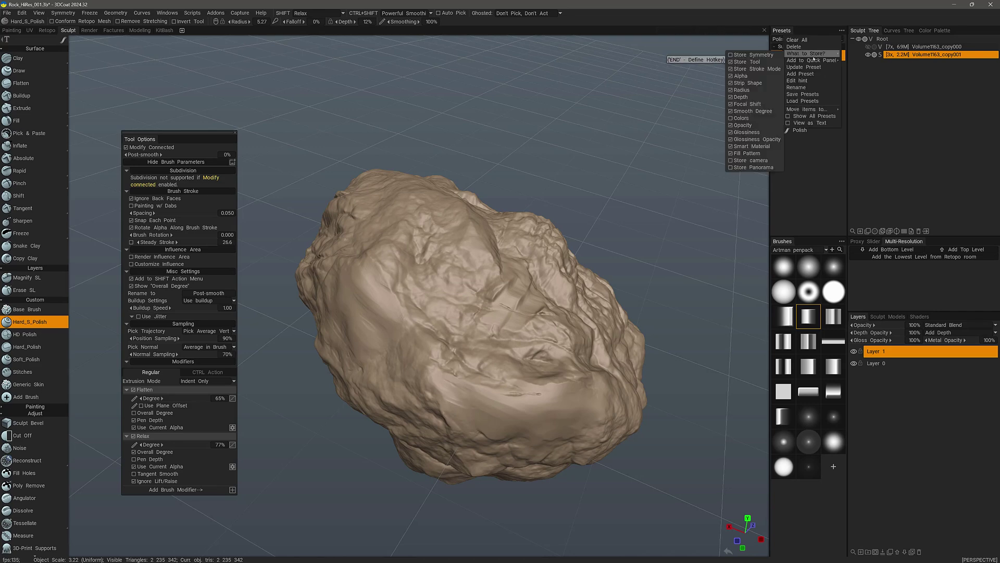
{"action": "left_click", "coordinate": [808, 67]}
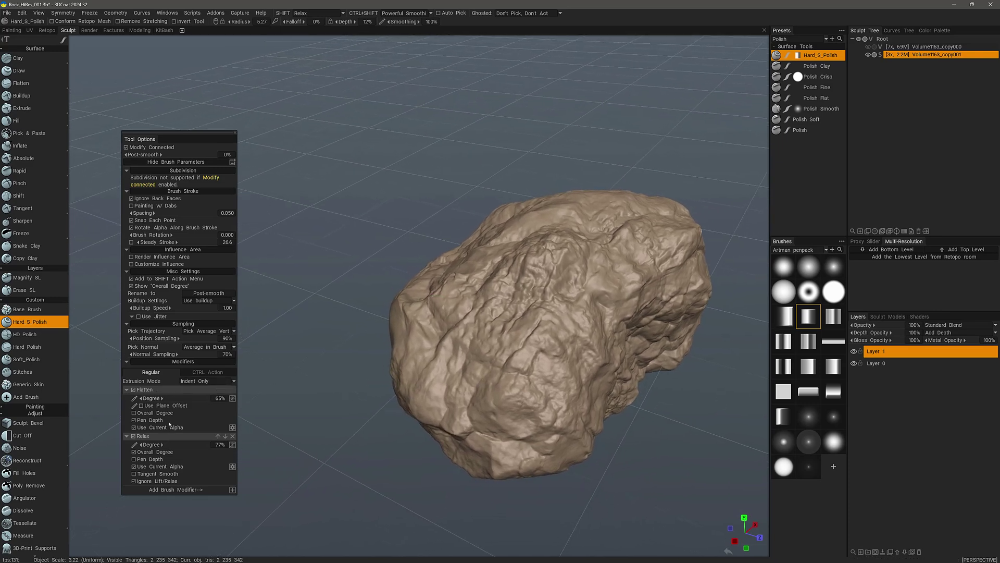
Open the list of modifiers that can be added to the Hard_S_Polish brush
{"action": "left_click", "coordinate": [233, 489]}
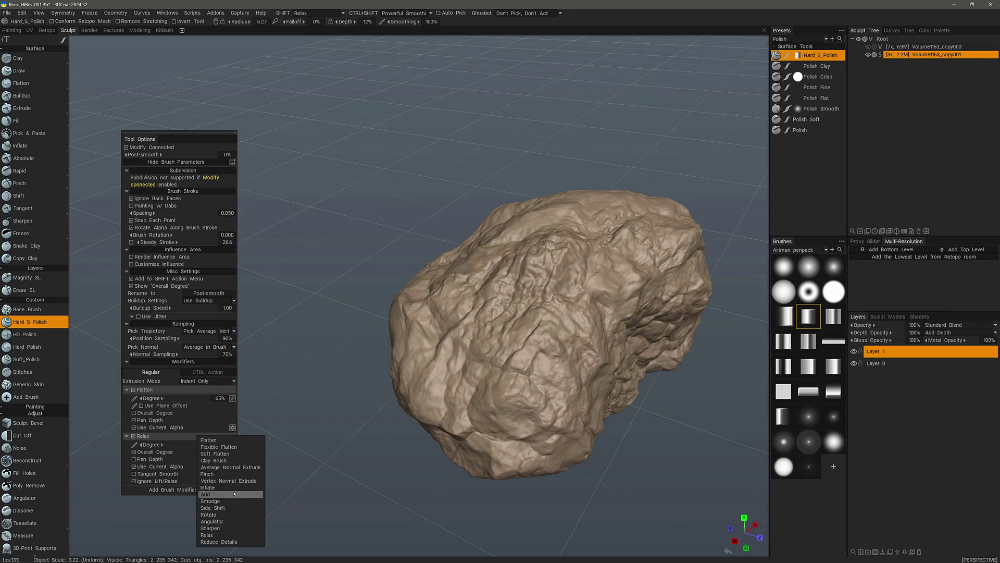